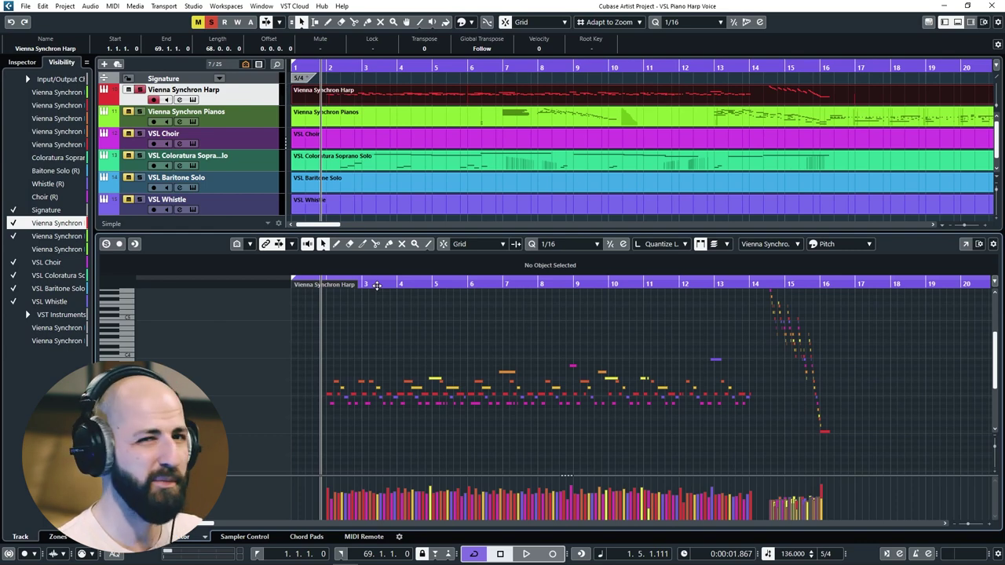
Play the Vienna Synchron Harp opening from bar 2, and the VSL Coloratura Soprano Solo opening on its own
key(space)
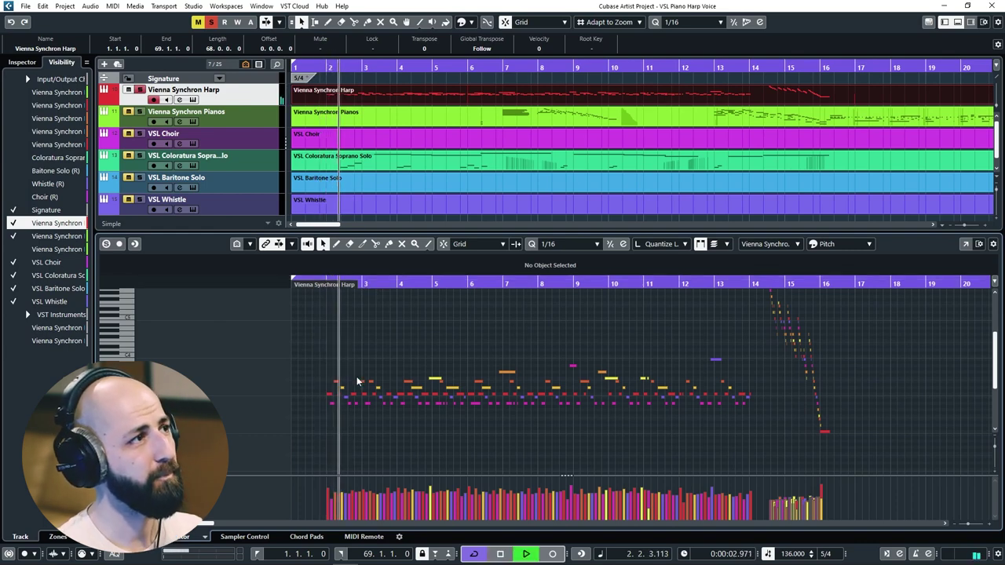
scroll(347, 414, up, 5)
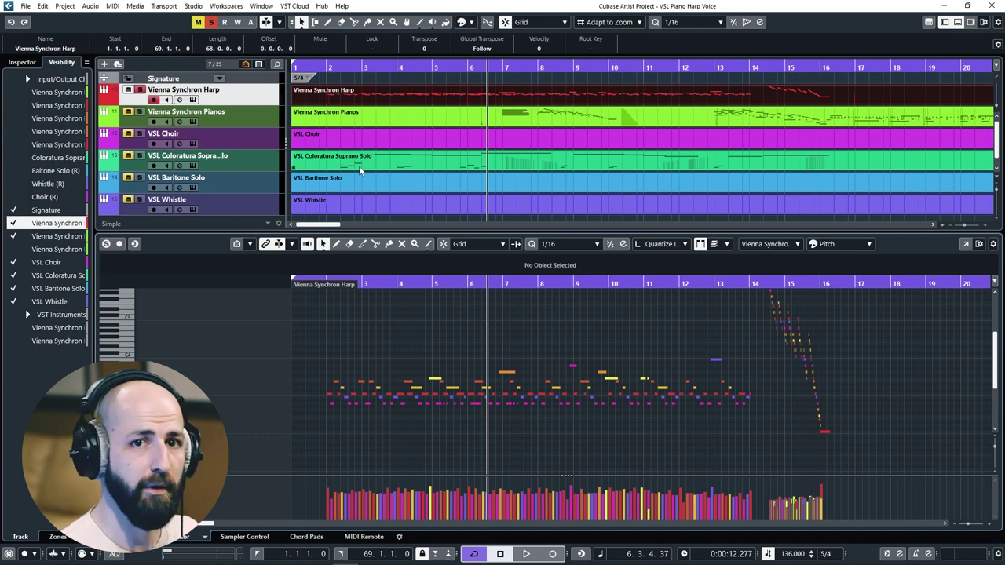
click(355, 162)
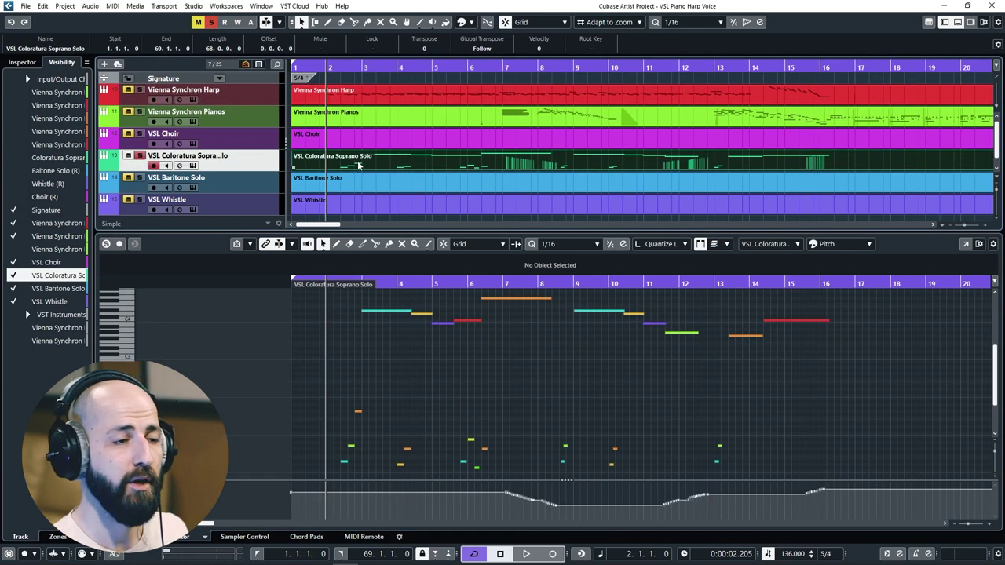
key(space)
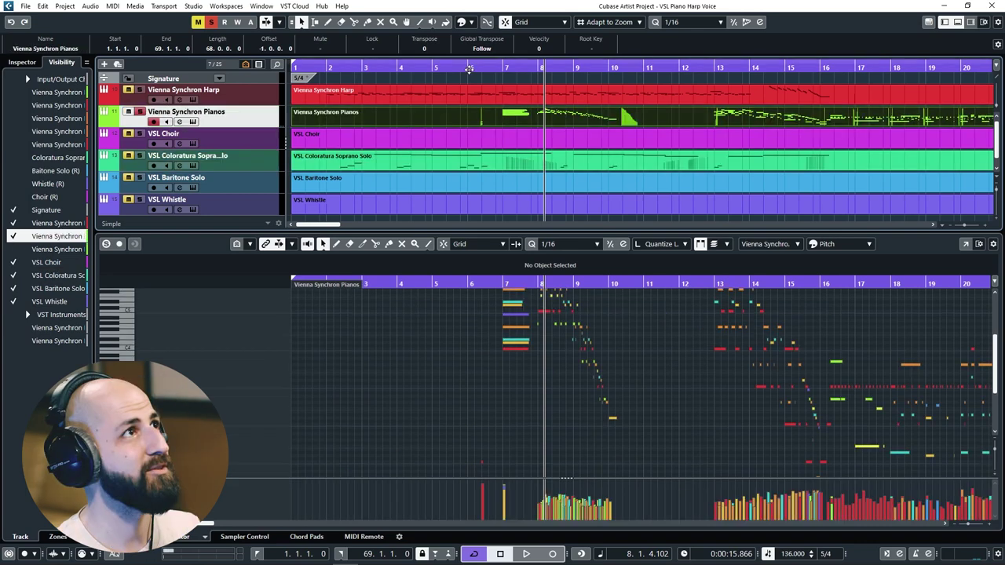
Listen to the Vienna Synchron Pianos part on its own from bar 6 and again from just before bar 13
click(469, 69)
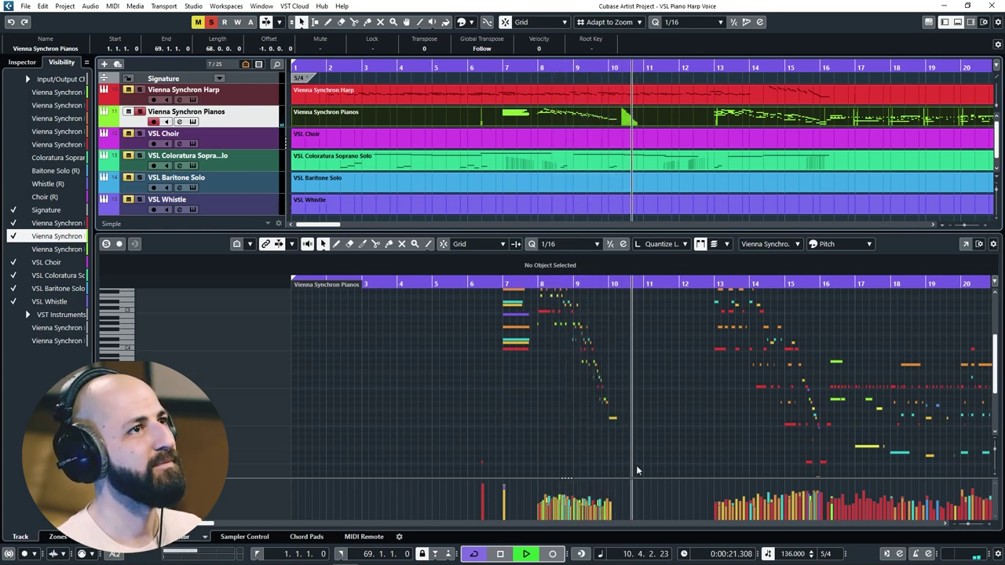
key(space)
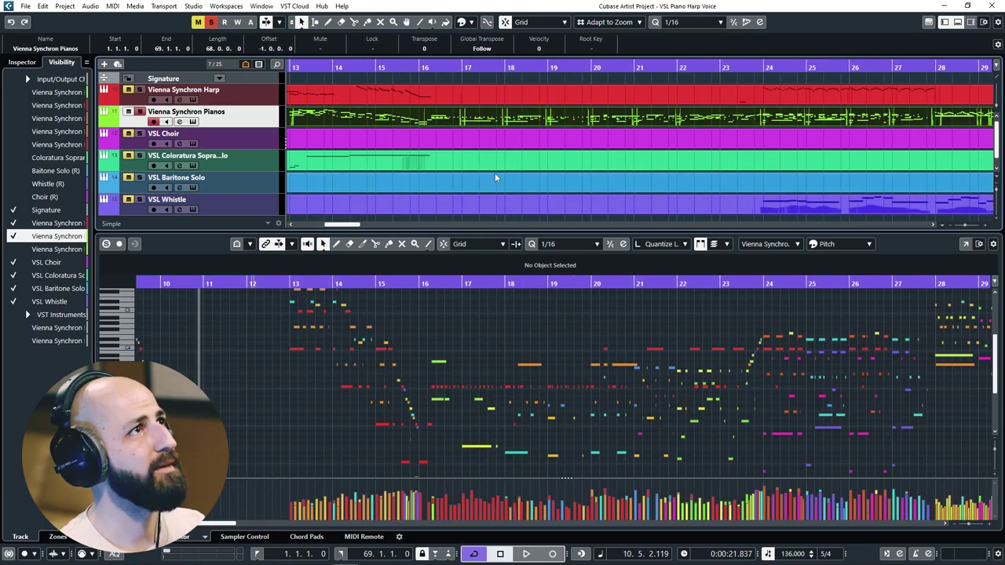
scroll(495, 173, down, 3)
click(377, 70)
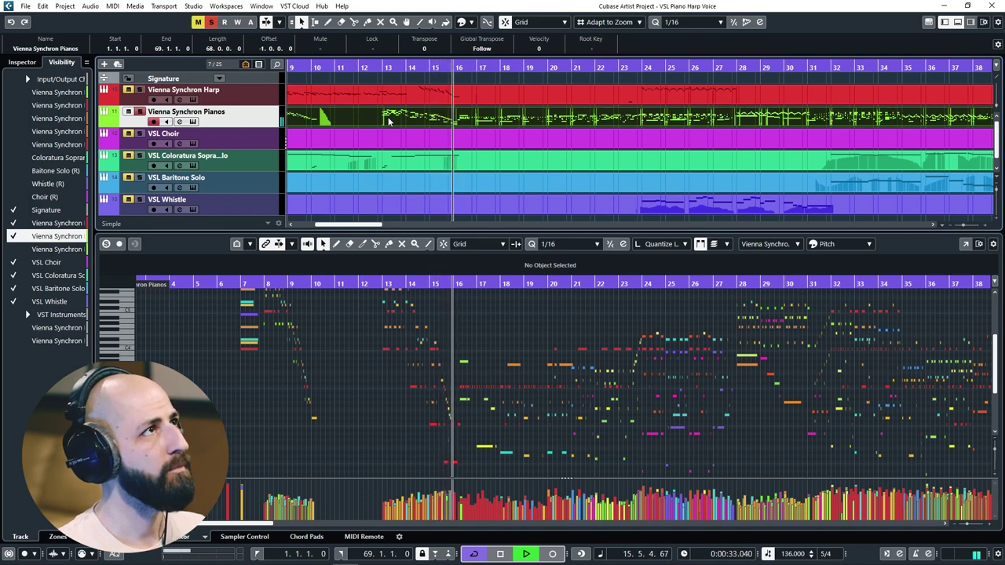
key(space)
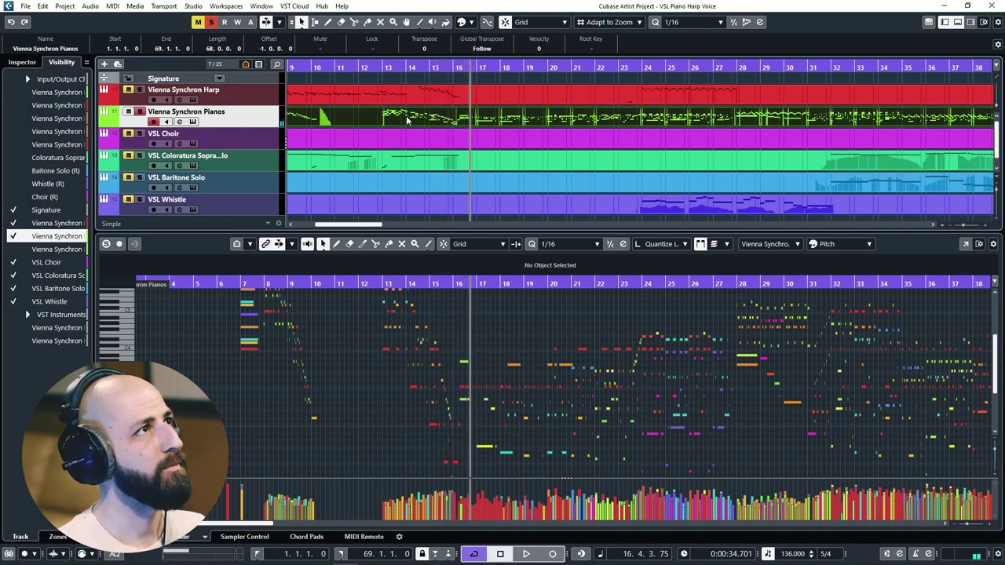
Play the Vienna Synchron Harp part alone from bar 14 to hear its descending run
click(410, 69)
click(425, 92)
key(space)
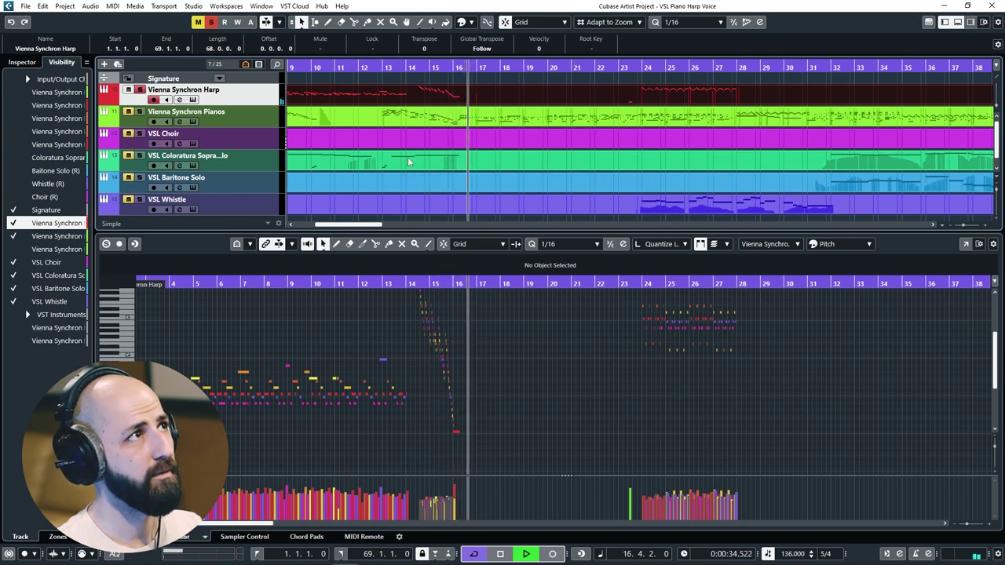
key(space)
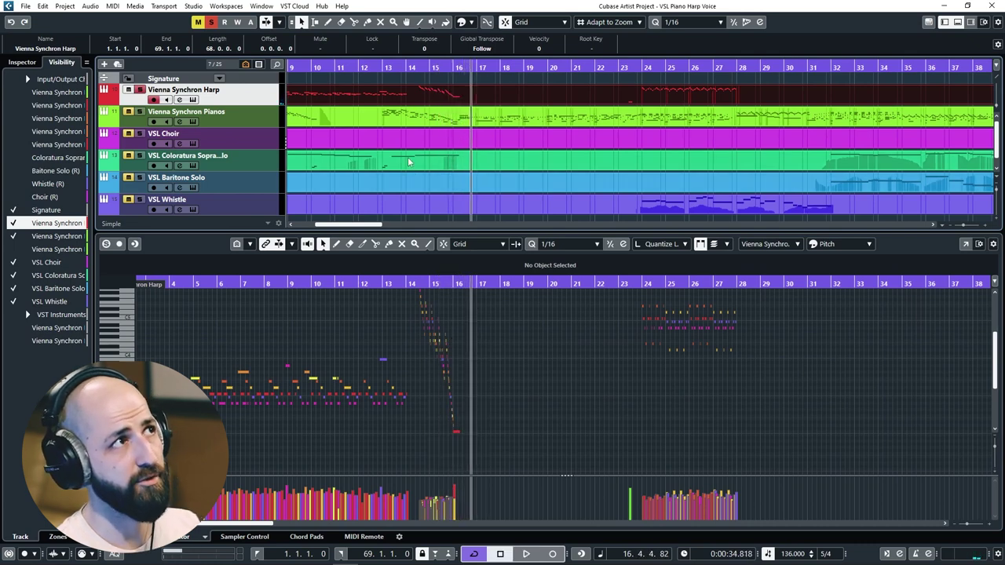
Solo the pianos and coloratura soprano alongside the harp, and play the three parts together from about bar 13
click(140, 113)
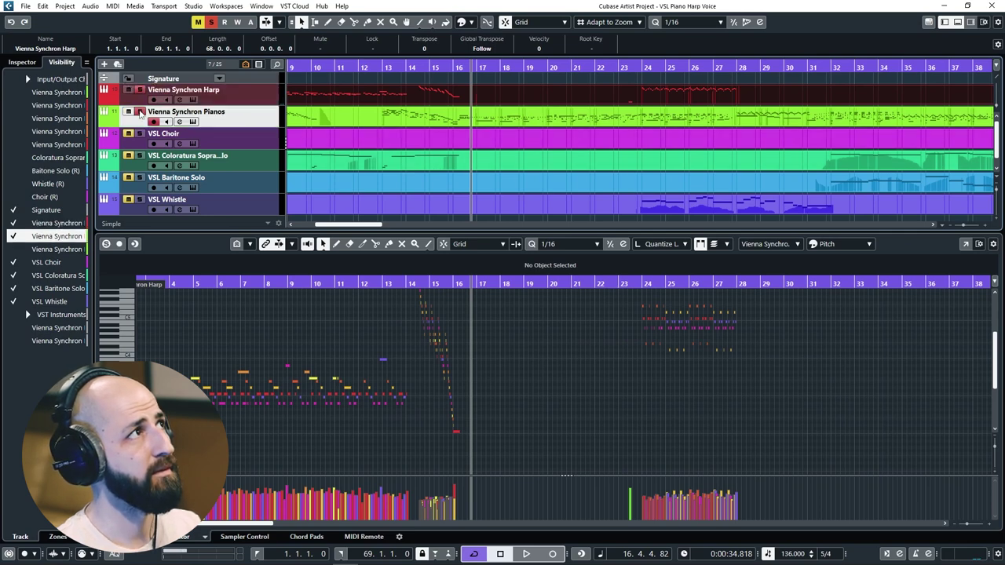
click(142, 159)
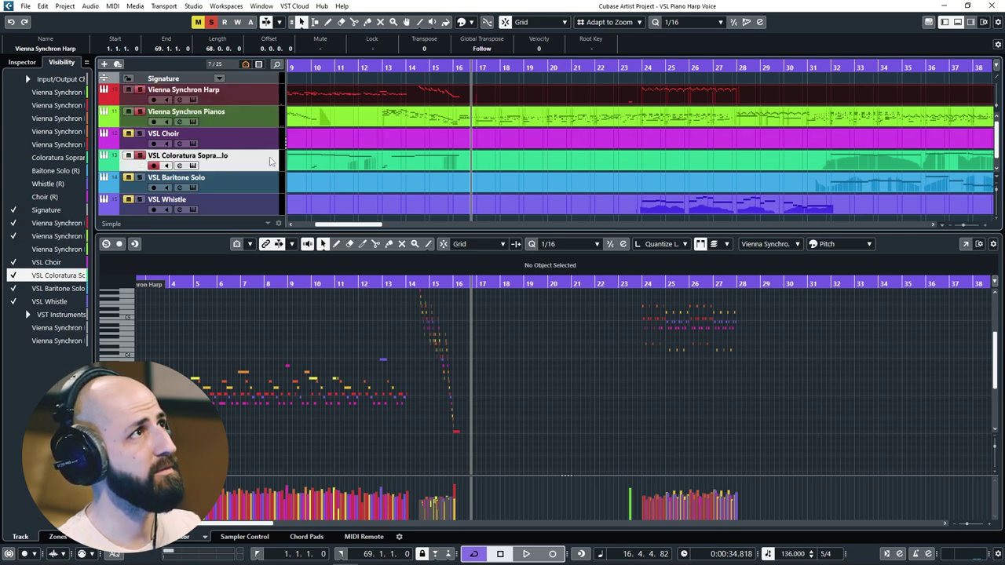
click(380, 68)
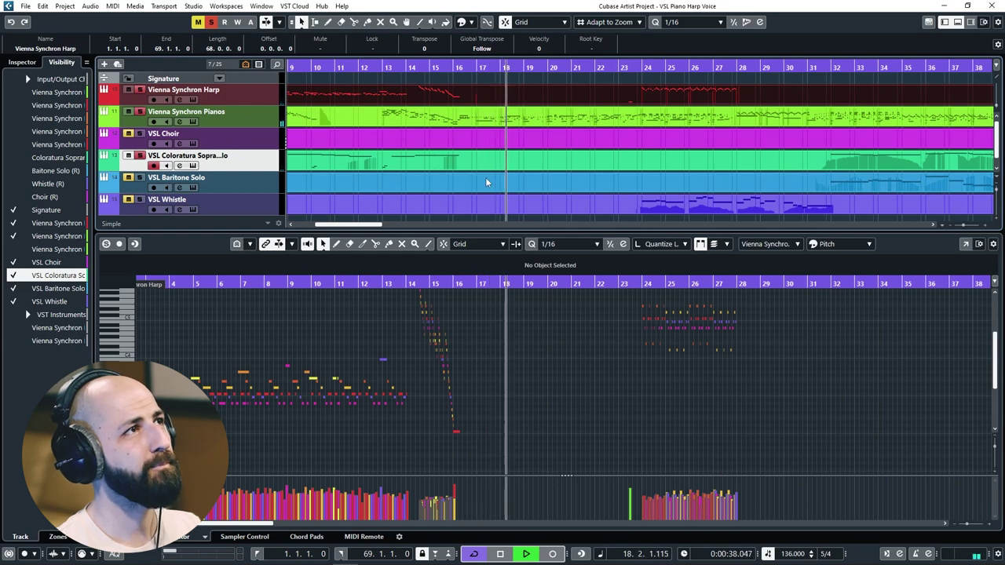
key(space)
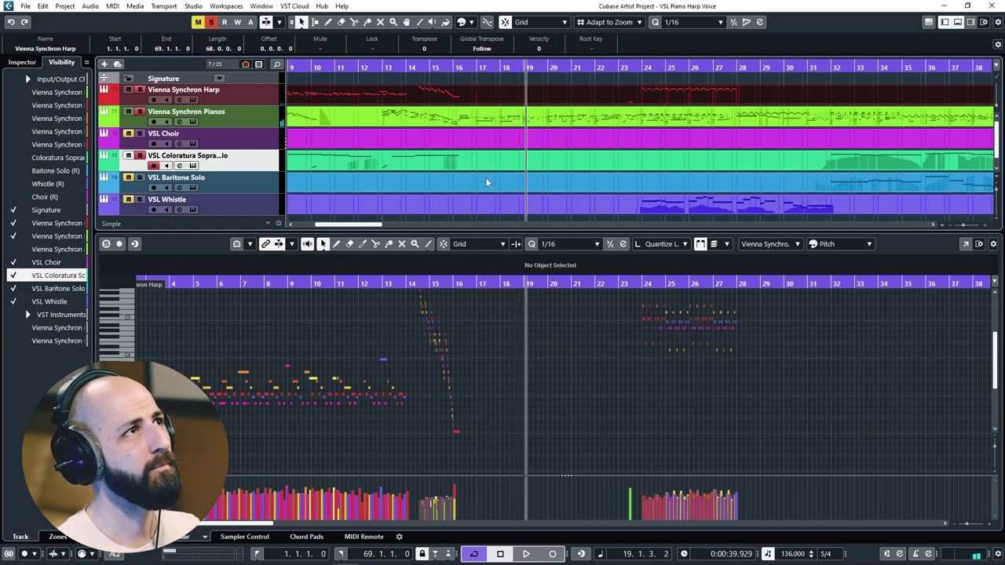
Solo the VSL Whistle track and listen to its melody starting at bar 24
scroll(552, 189, down, 5)
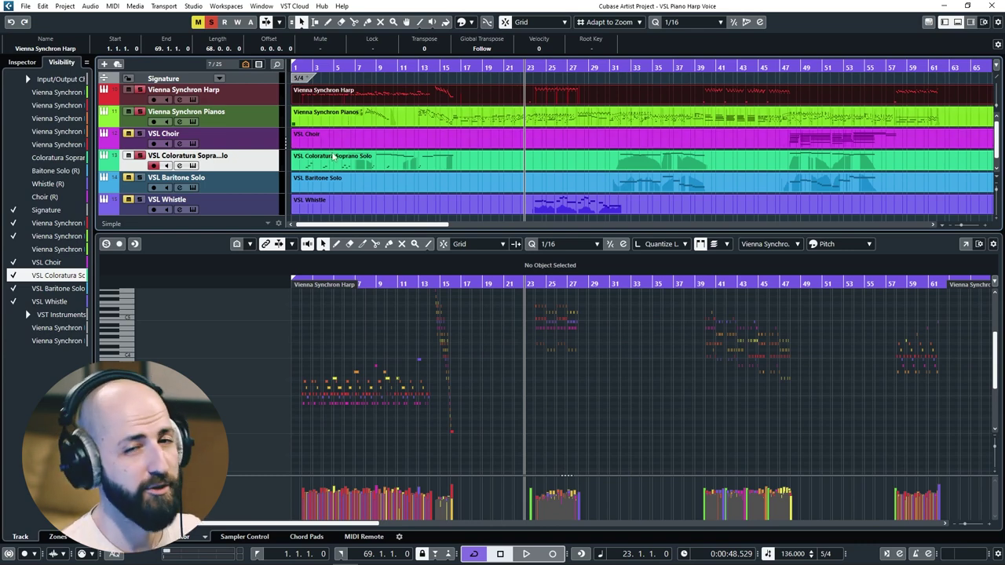
click(142, 202)
key(space)
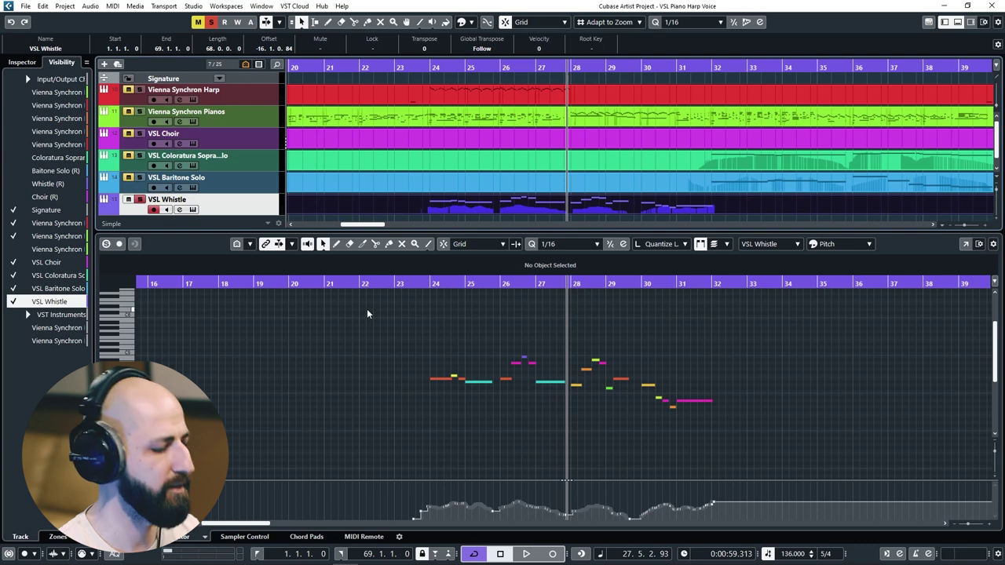
Play the coloratura soprano and baritone solos together from about bar 31, showing both parts' notes in the Key Editor
key(space)
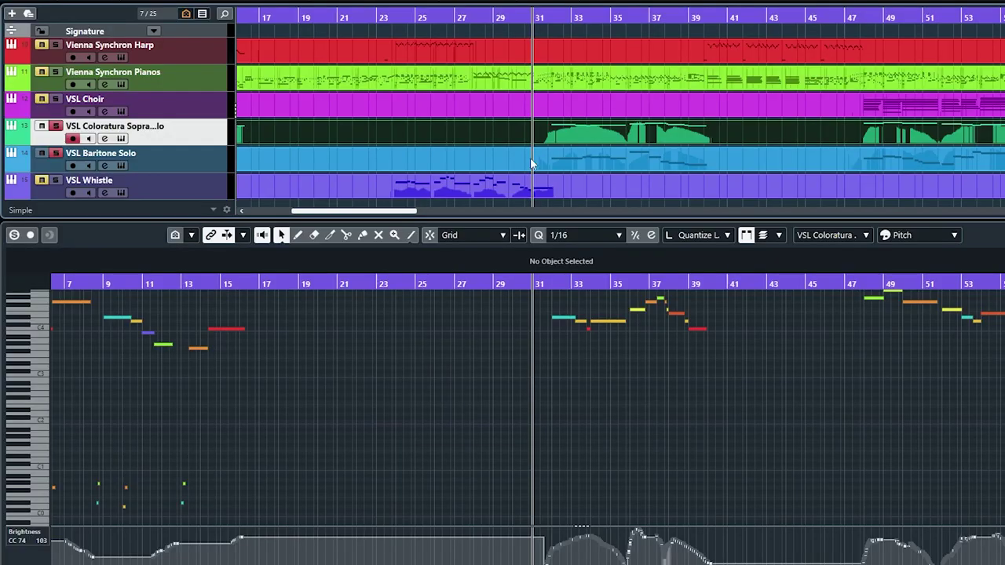
key(space)
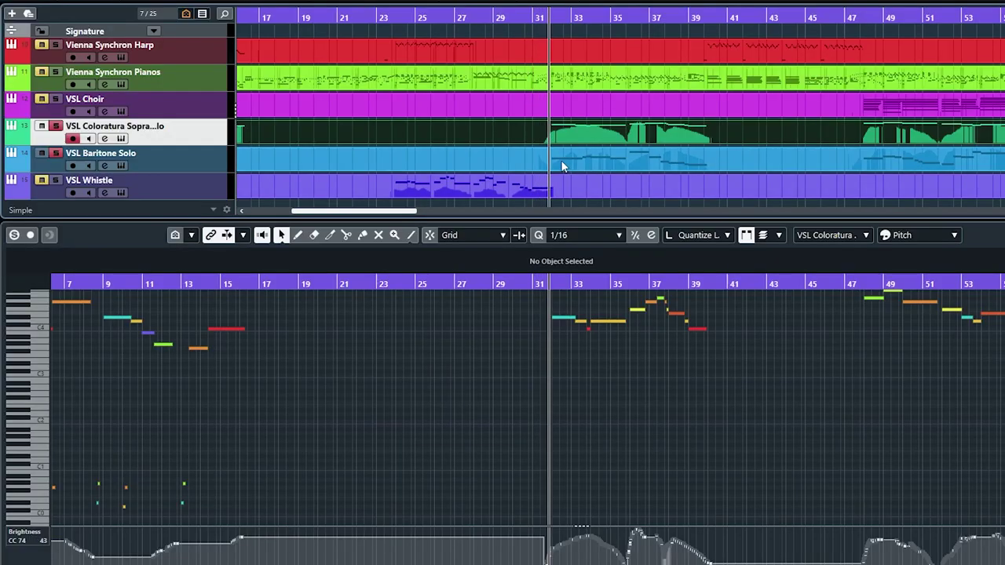
shift+click(562, 166)
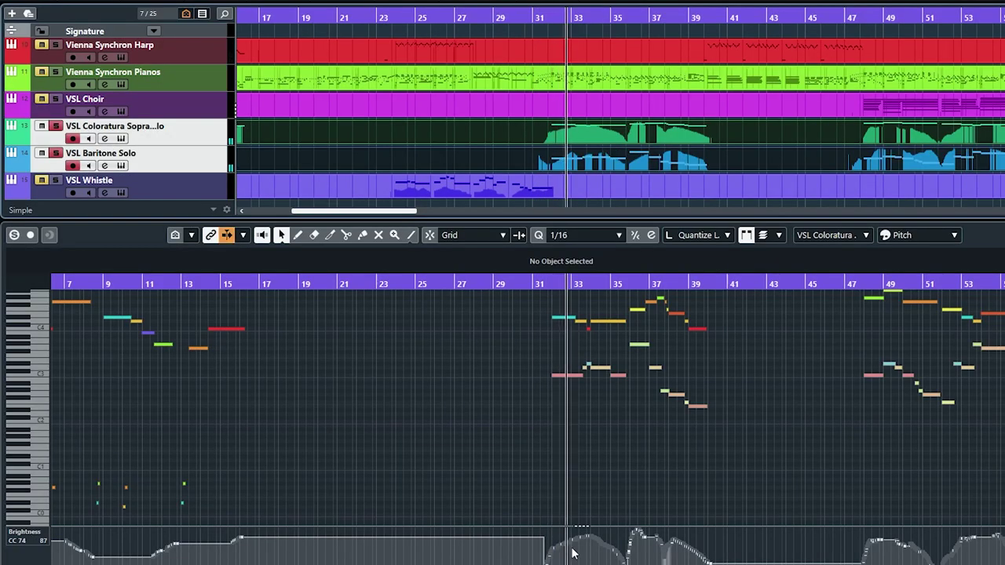
scroll(627, 439, up, 4)
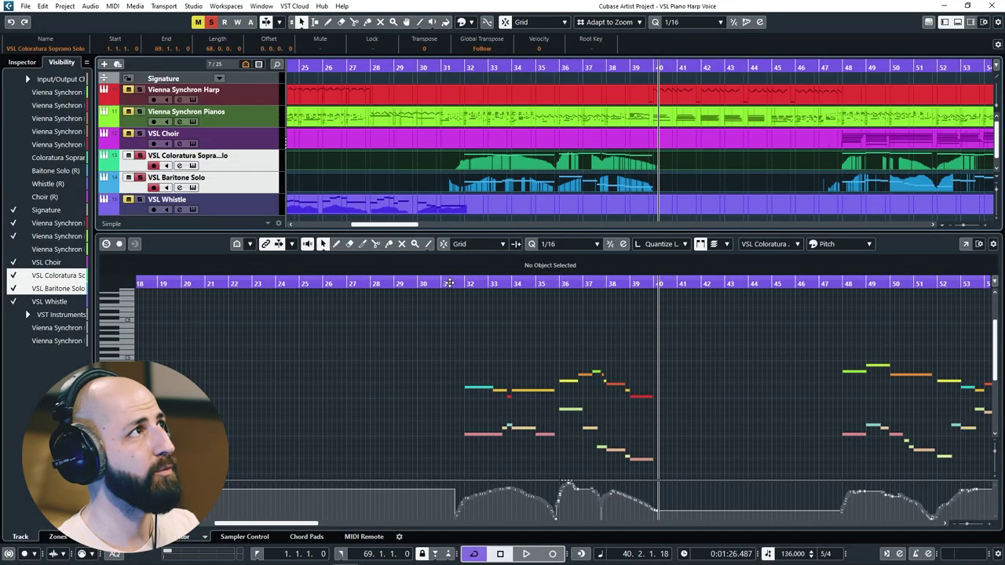
Add the pianos to the soloed soprano and baritone, display all three parts' notes together, and play bars 31 to 39
click(142, 116)
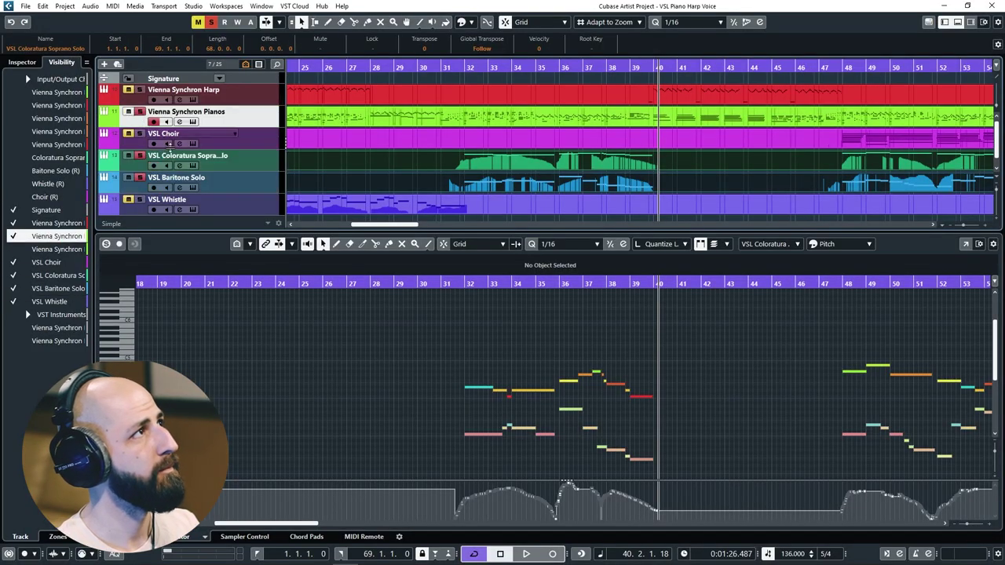
click(453, 283)
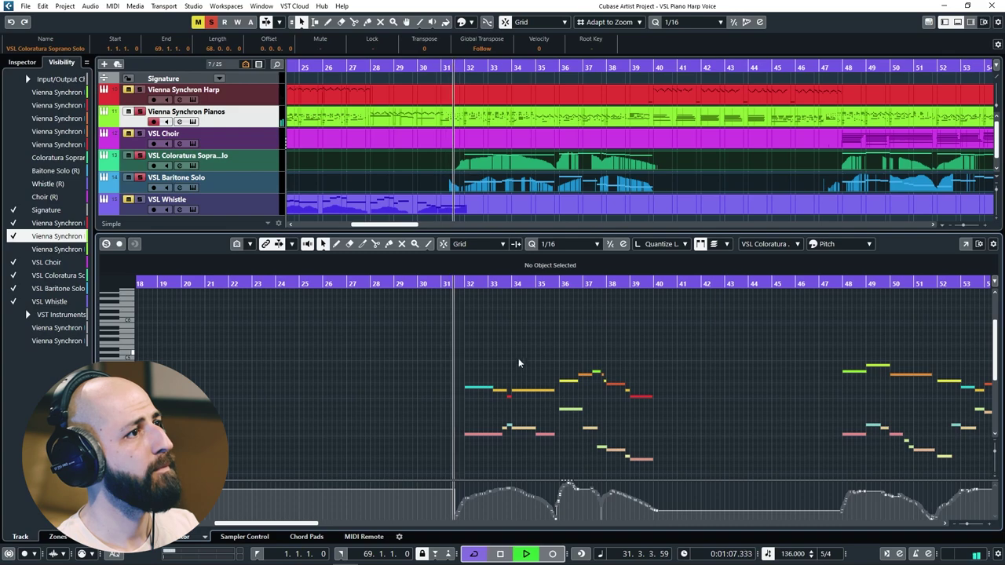
shift+click(522, 125)
scroll(500, 452, up, 3)
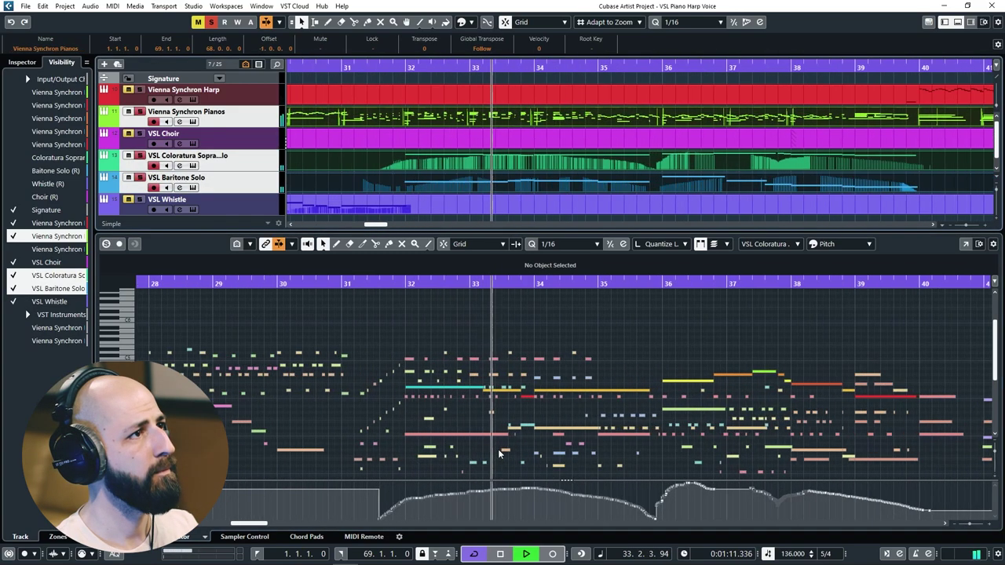
scroll(499, 451, up, 4)
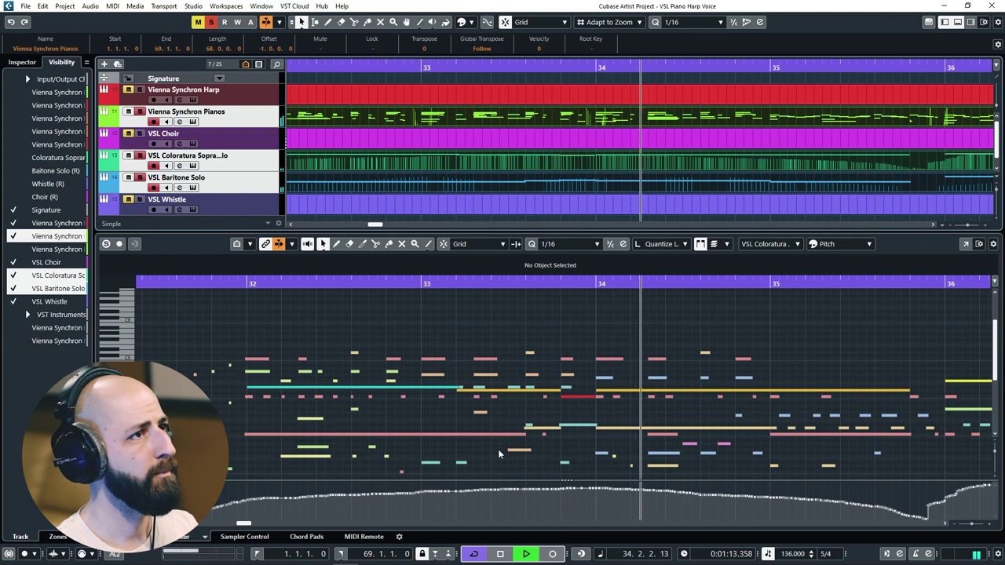
scroll(498, 450, right, 1)
scroll(498, 449, right, 4)
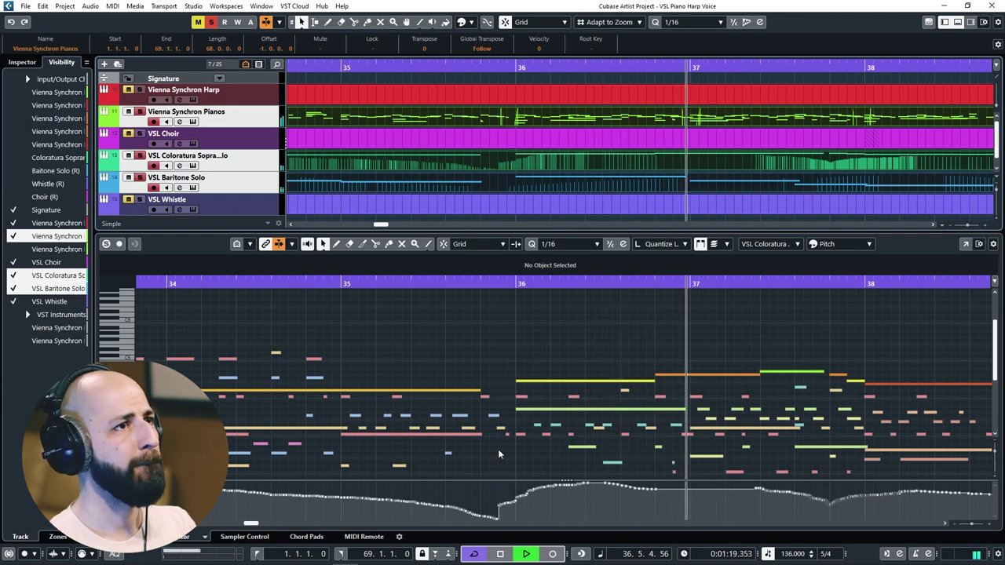
scroll(498, 449, down, 2)
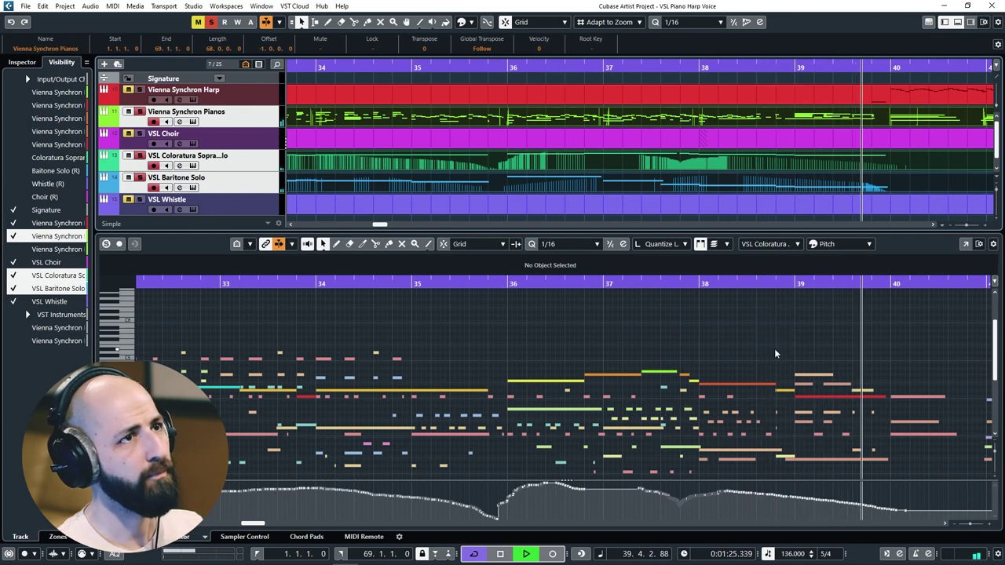
key(space)
scroll(775, 345, right, 5)
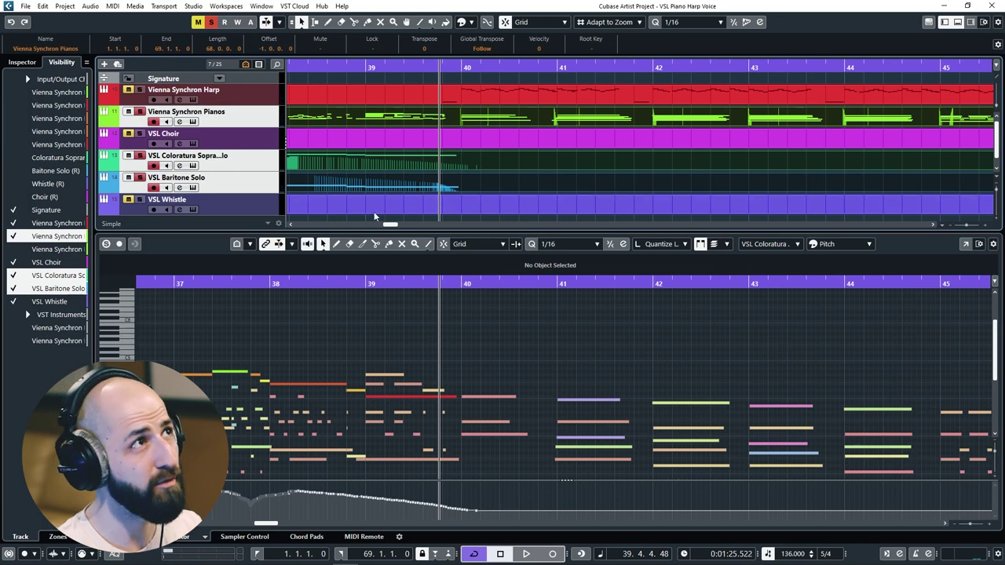
Open the Vienna Synchron Harp part on its own and play its arpeggios from just before bar 40
click(469, 101)
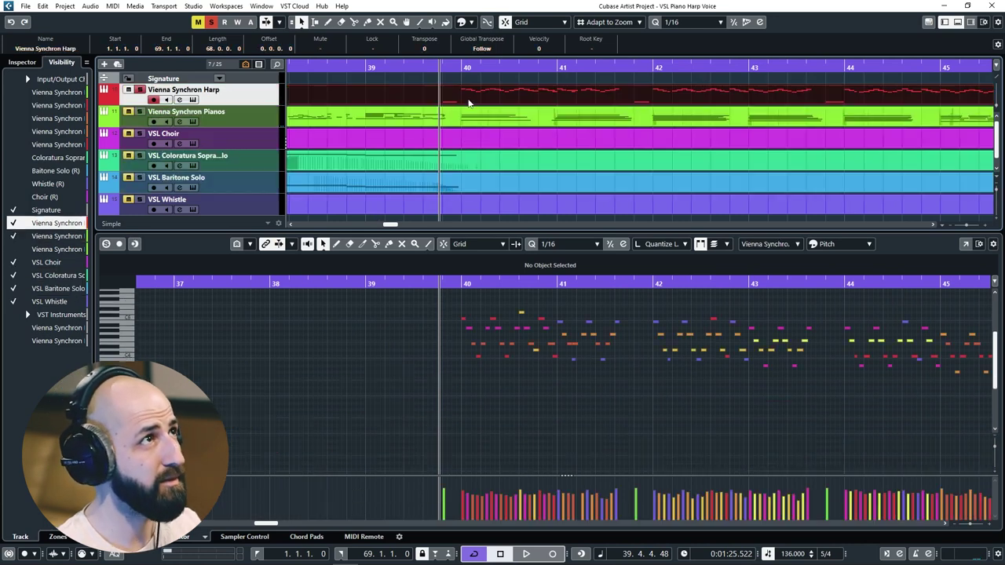
click(436, 69)
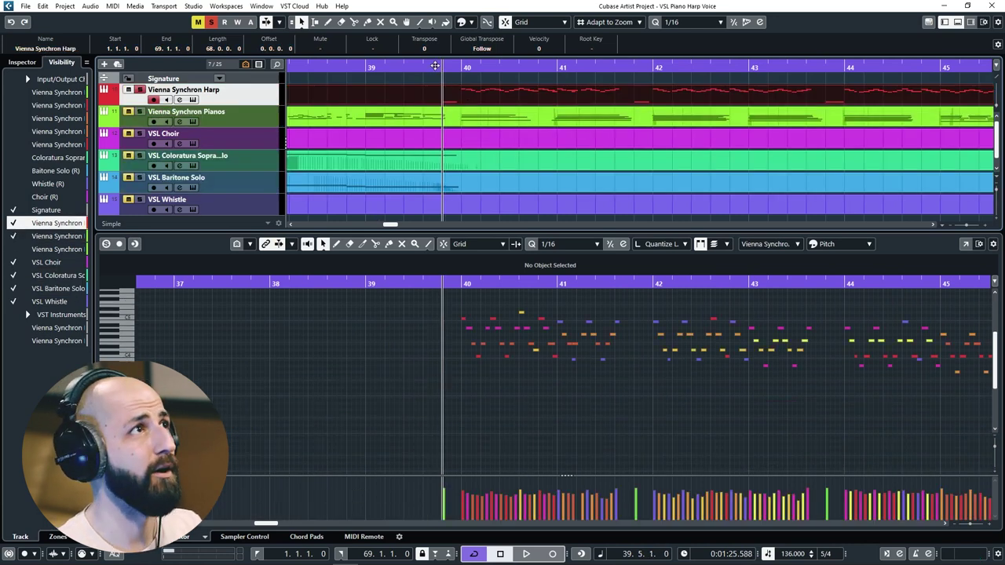
click(423, 68)
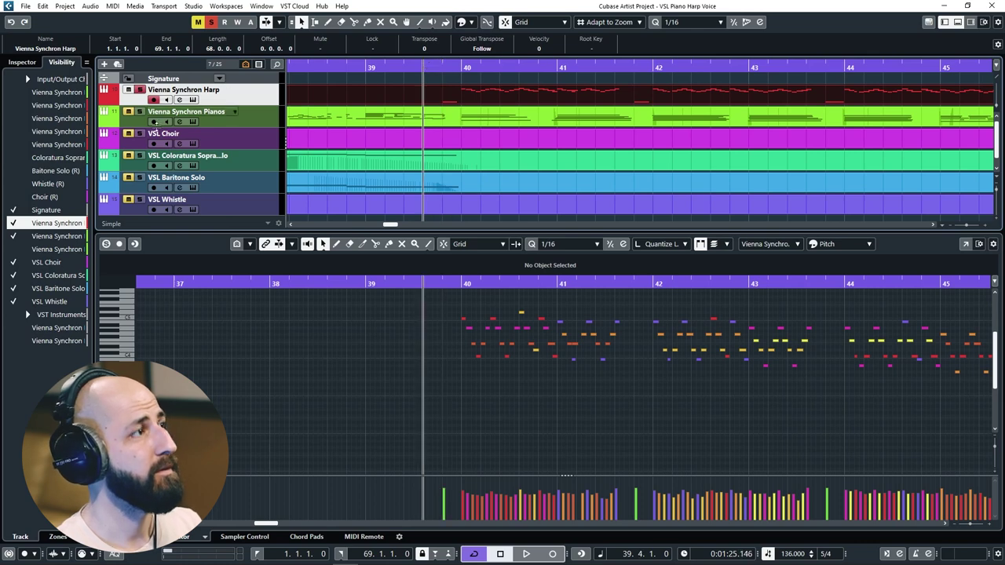
key(space)
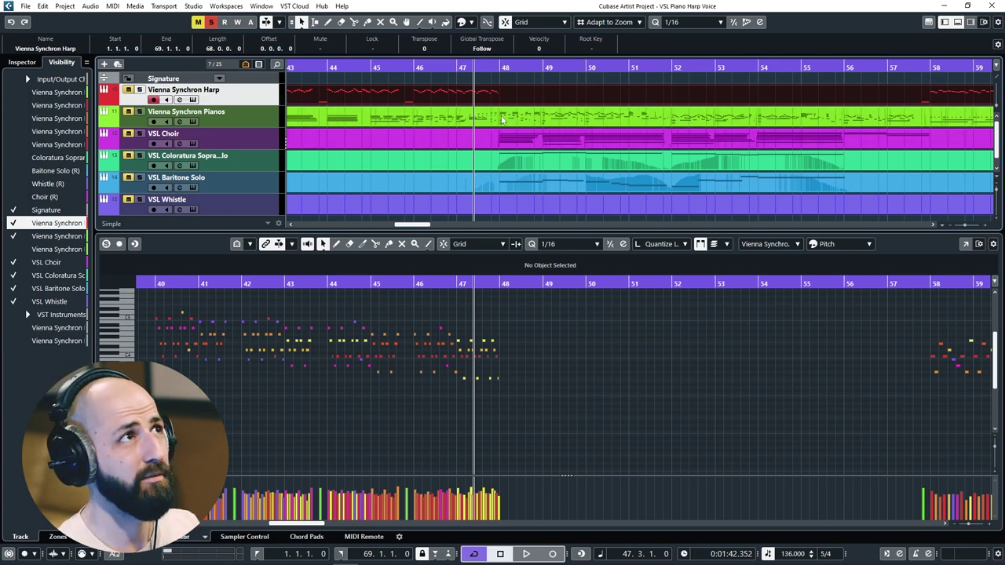
Select the pianos, choir, coloratura soprano and baritone parts together and play them from bar 47 with their notes displayed
click(503, 119)
shift+click(500, 144)
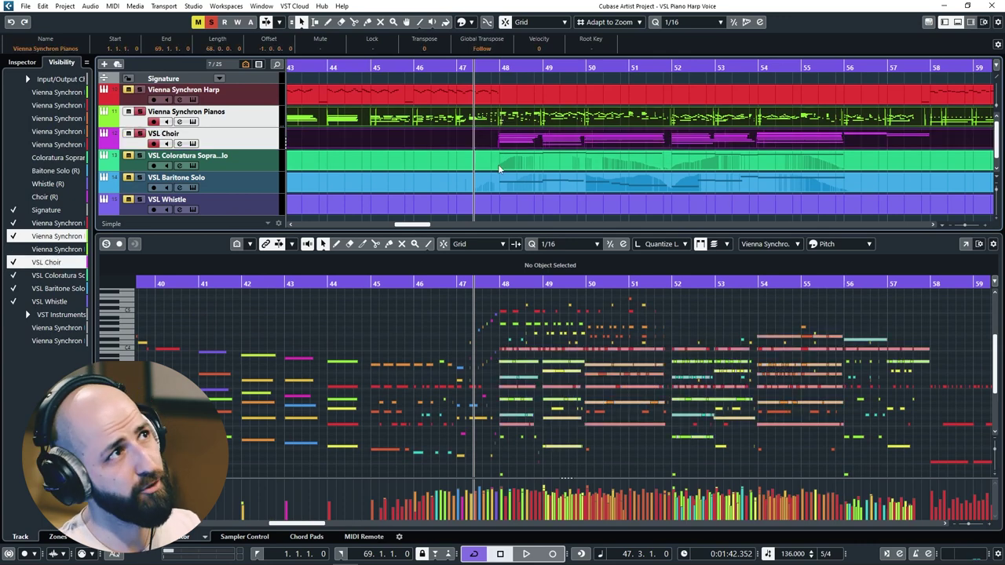
shift+click(500, 159)
shift+click(503, 184)
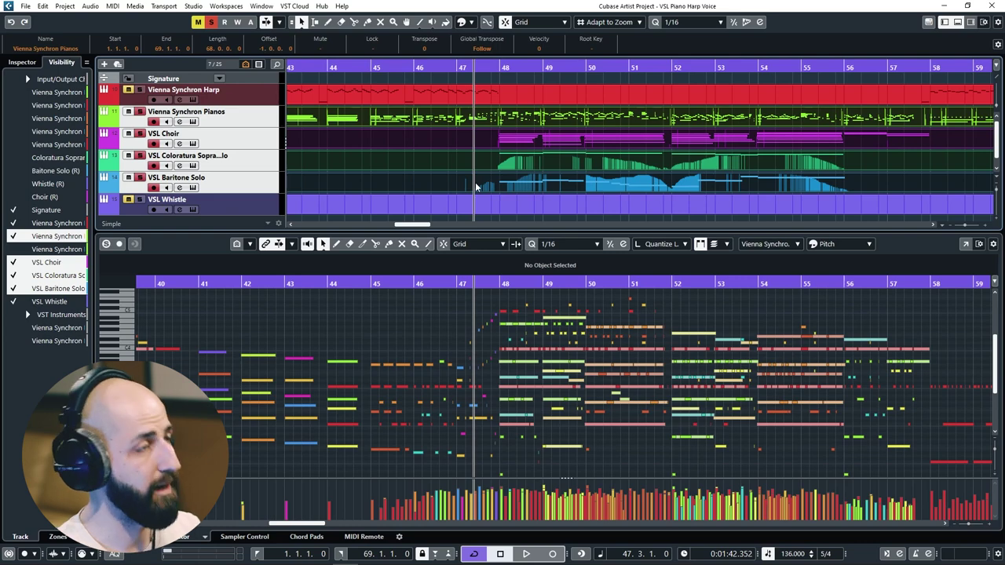
key(space)
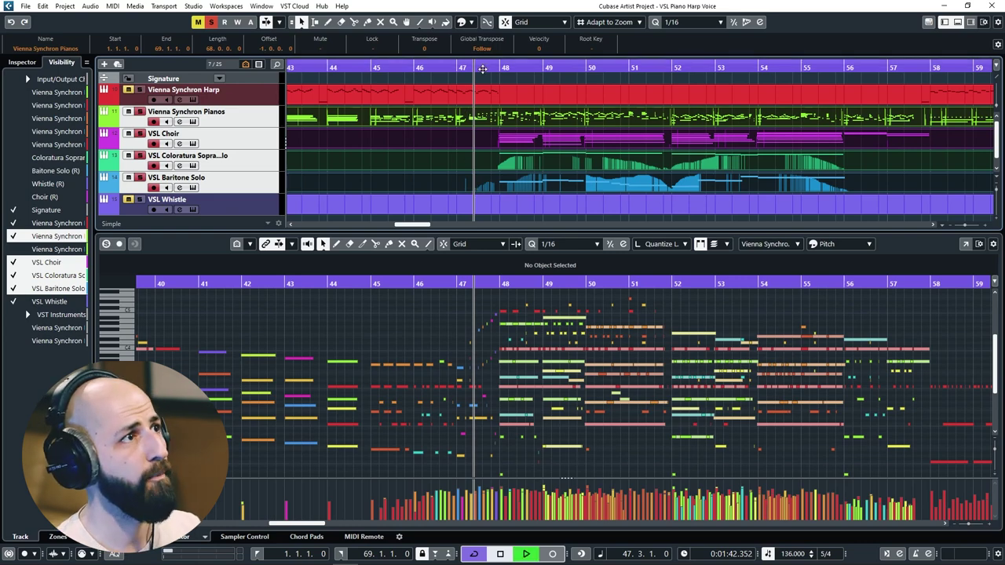
scroll(640, 436, up, 4)
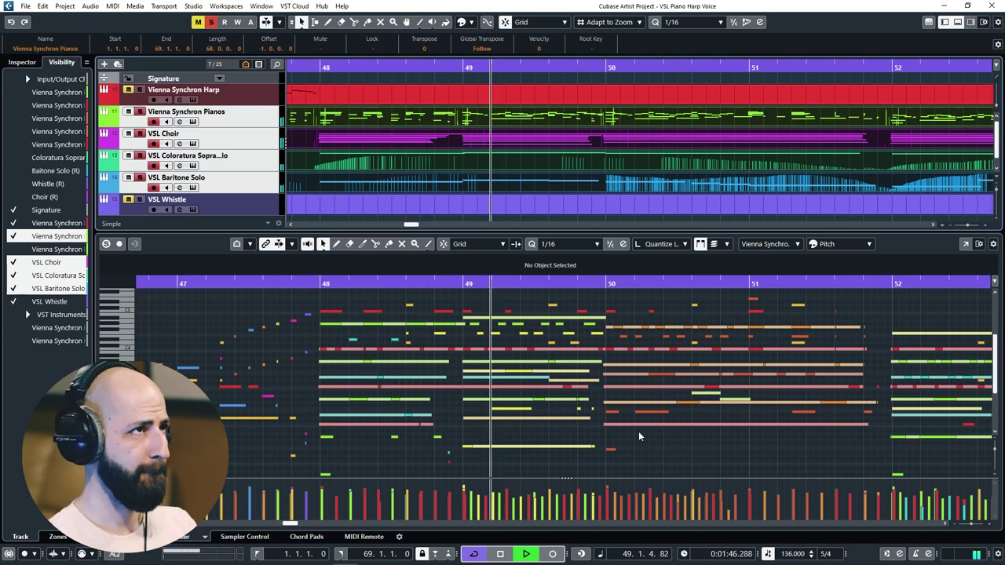
Continue playing the pianos, choir, coloratura soprano and baritone together to about bar 56 and stop playback
click(118, 489)
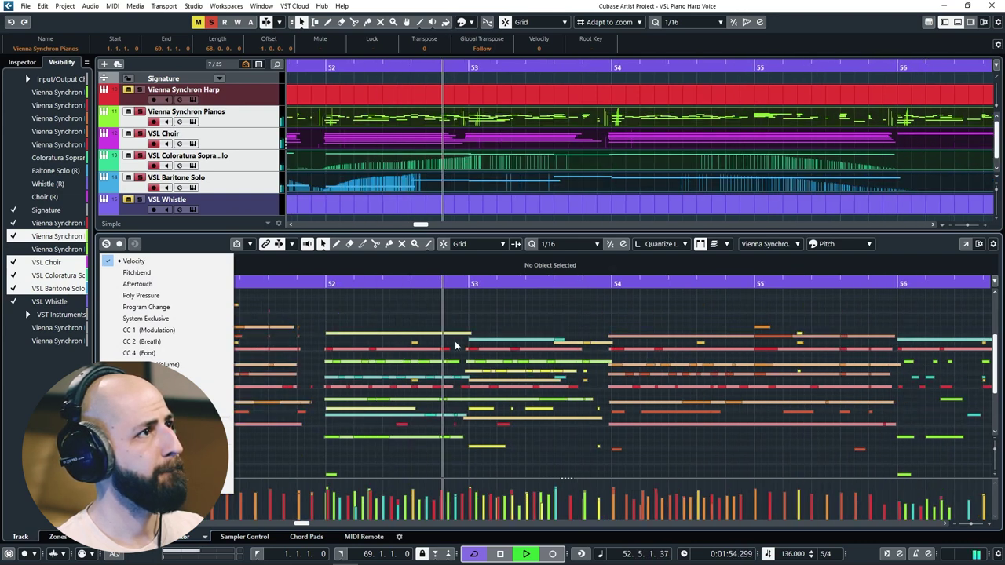
click(459, 311)
scroll(459, 324, down, 5)
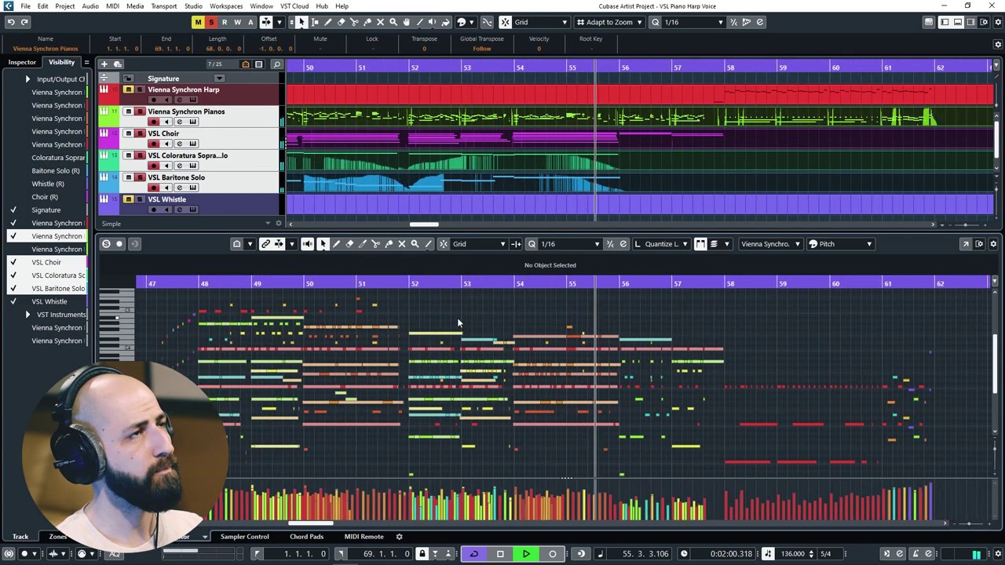
key(space)
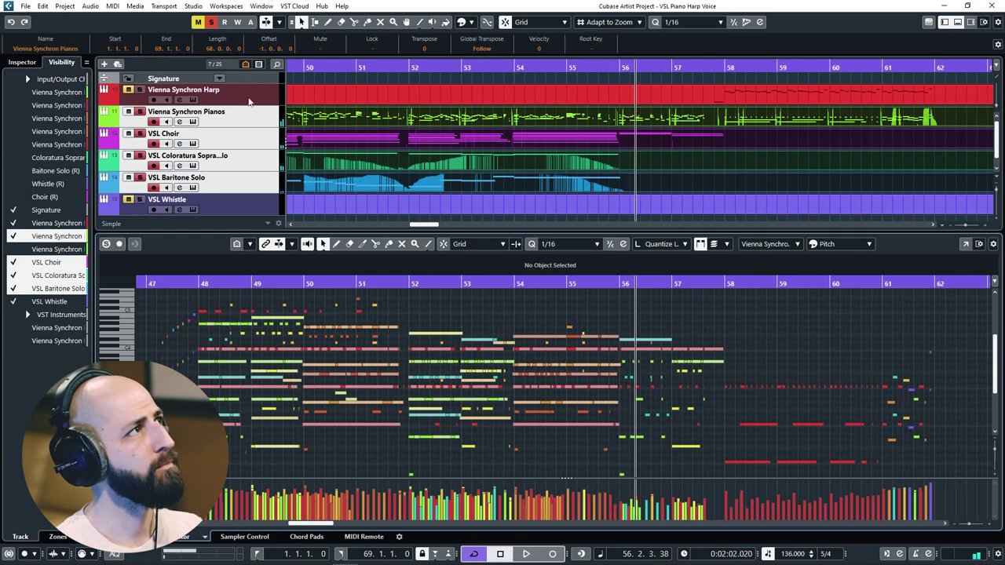
Play the VSL Choir on its own from just after bar 47 with its notes and controller curve displayed
click(233, 283)
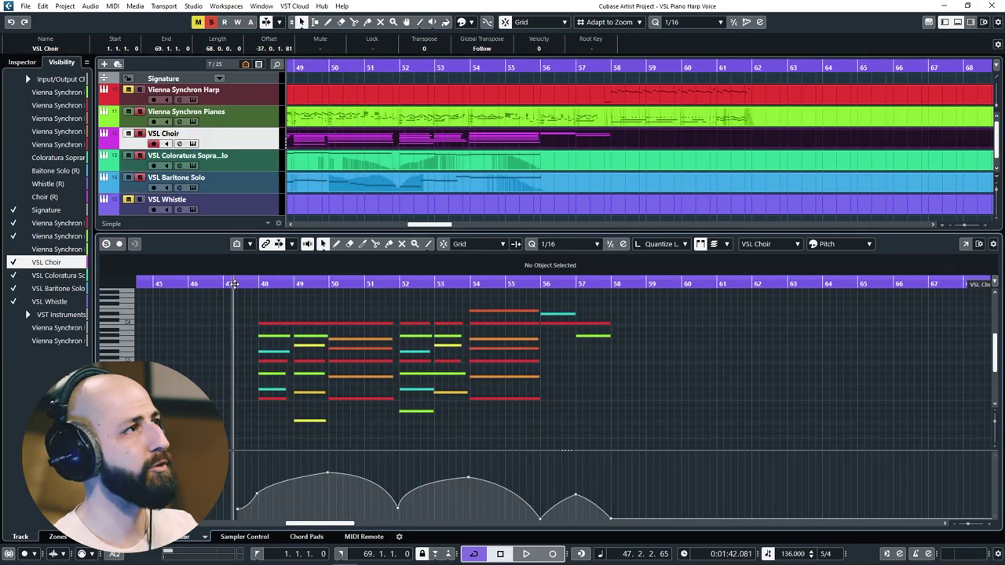
key(space)
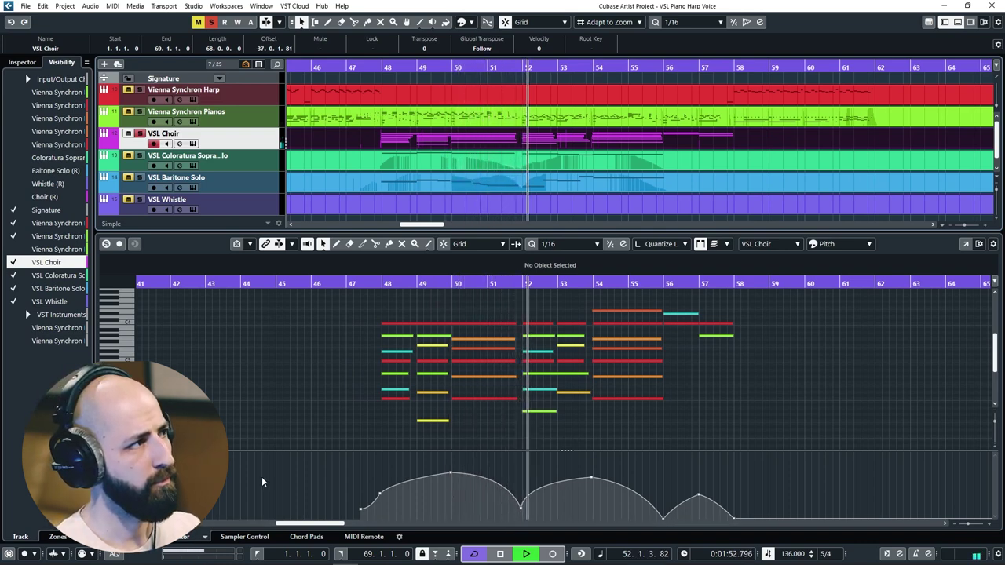
click(117, 459)
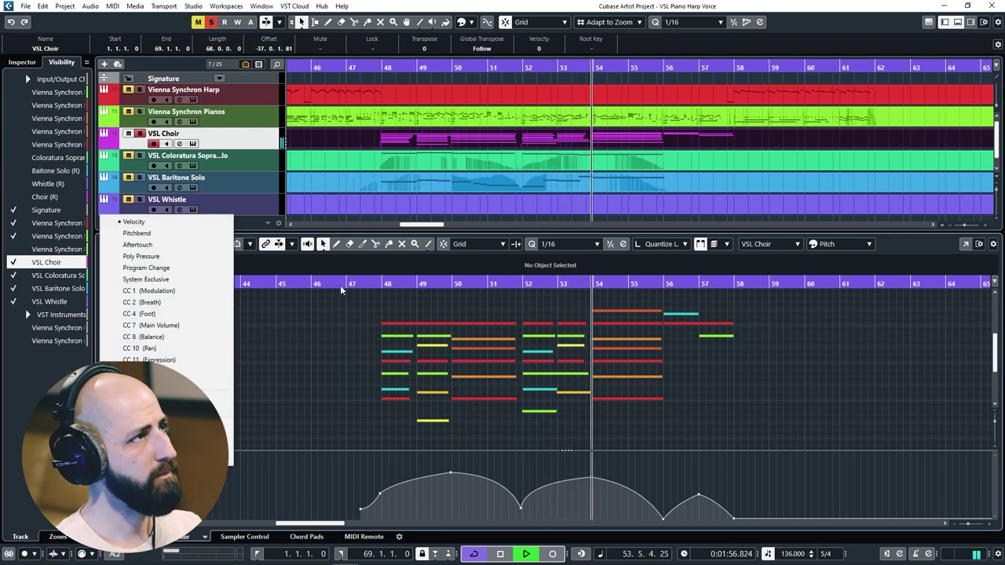
click(356, 309)
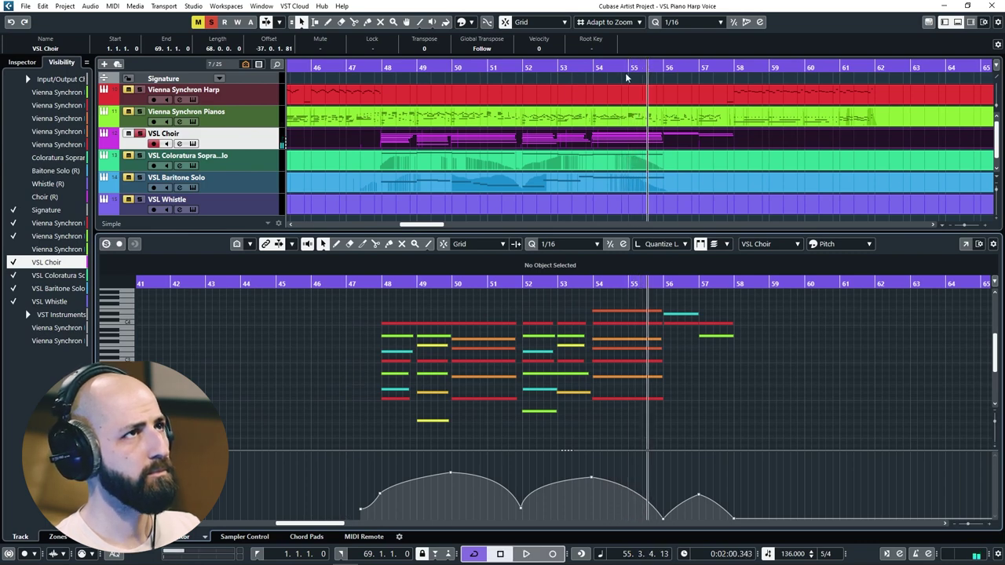
Add the coloratura soprano and baritone to the choir and play all three parts together from just before bar 48
scroll(631, 147, down, 3)
scroll(536, 153, left, 2)
scroll(536, 153, right, 3)
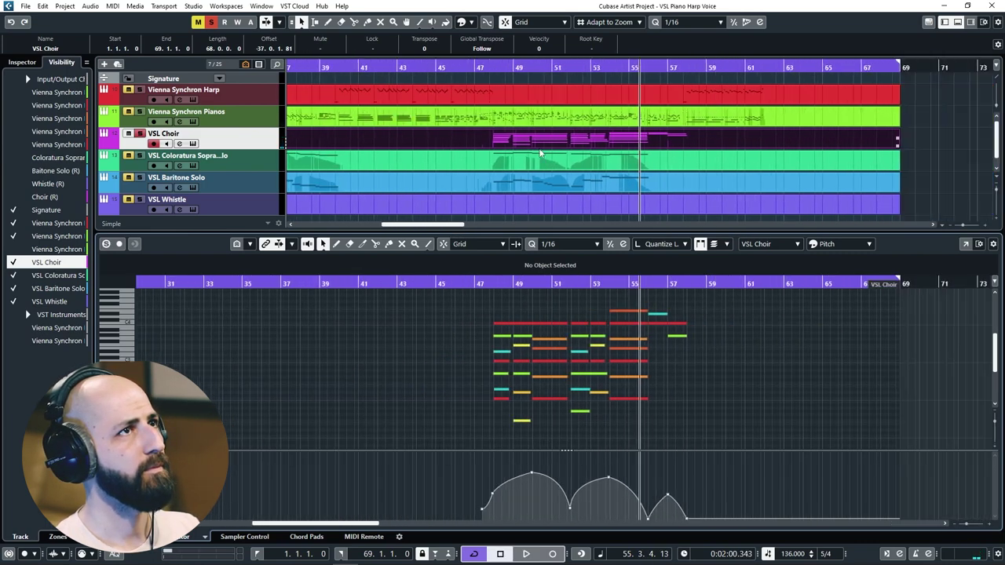
shift+click(449, 159)
shift+click(451, 187)
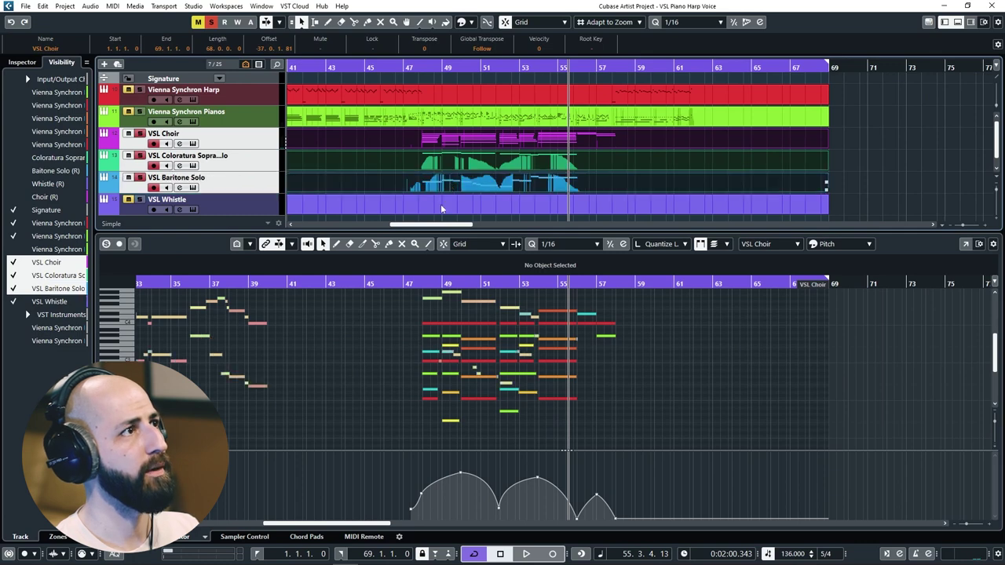
click(417, 283)
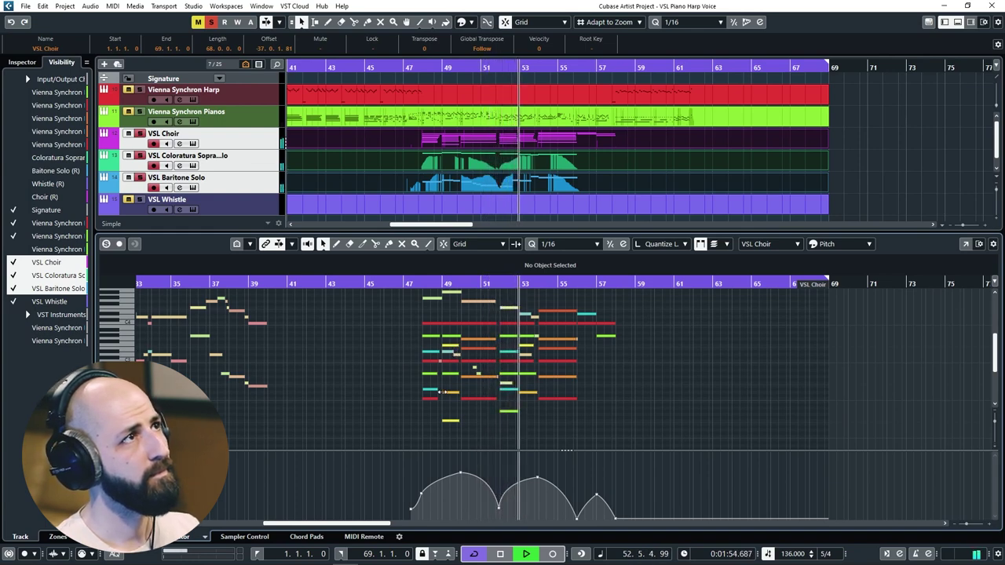
key(space)
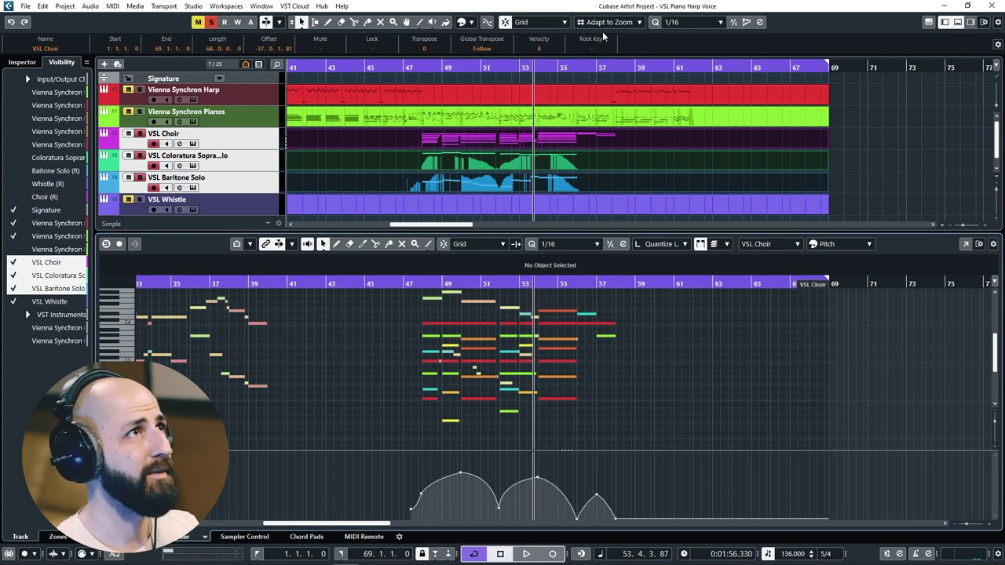
Solo the Vienna Synchron Pianos track and play it from just before bar 56
click(568, 66)
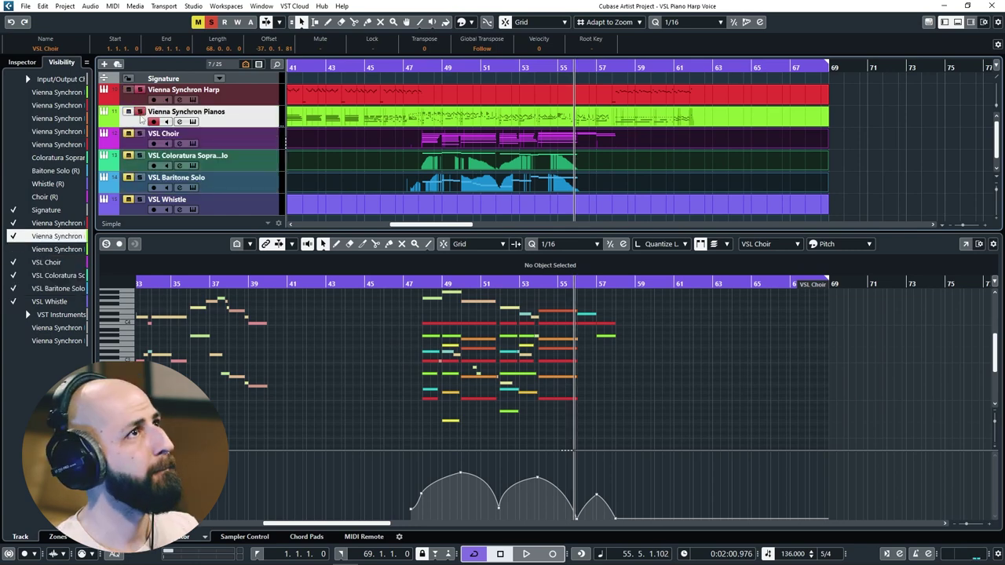
key(space)
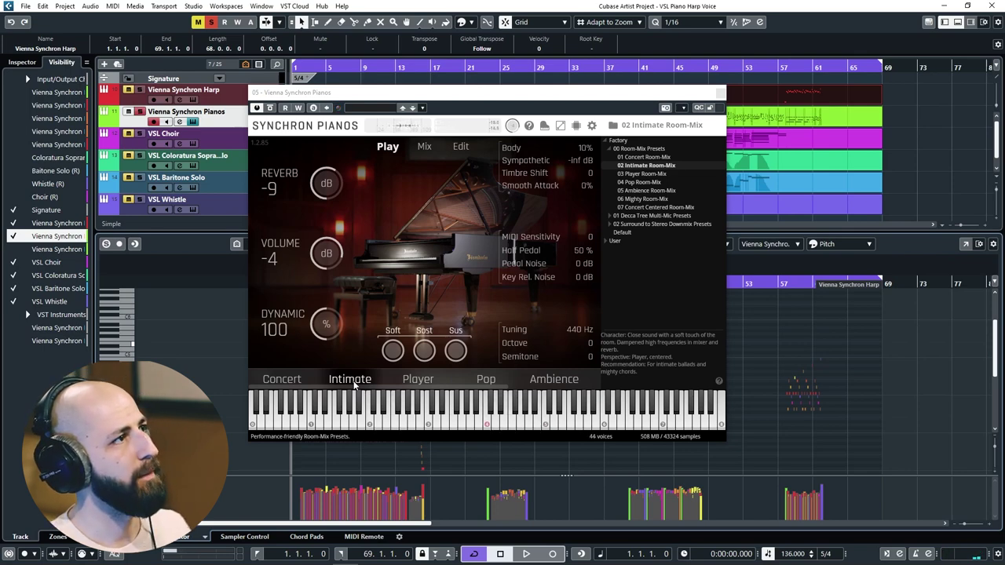
Audition the Concert and Pop room-mix presets in Synchron Pianos and load the Intimate preset again
click(295, 382)
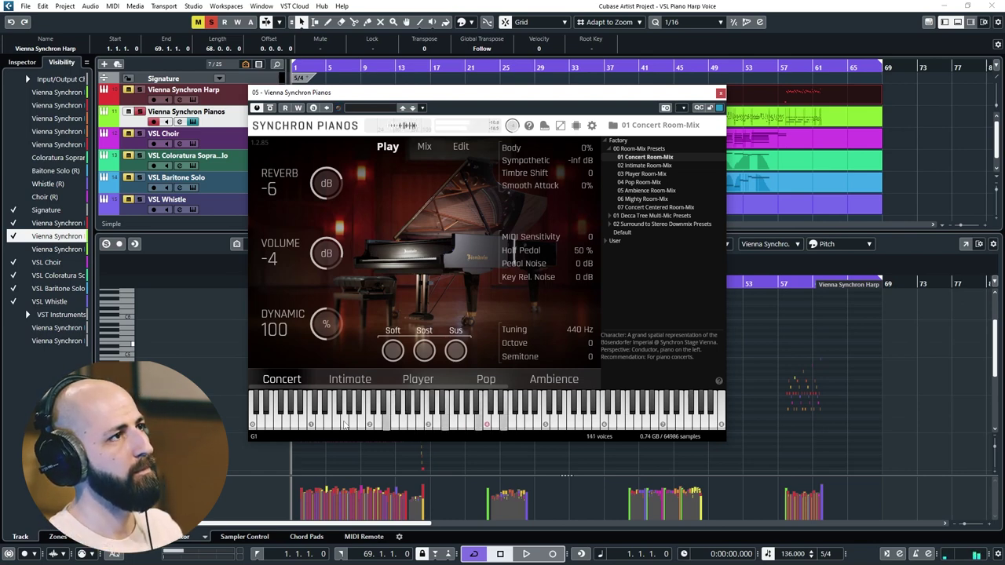
click(495, 381)
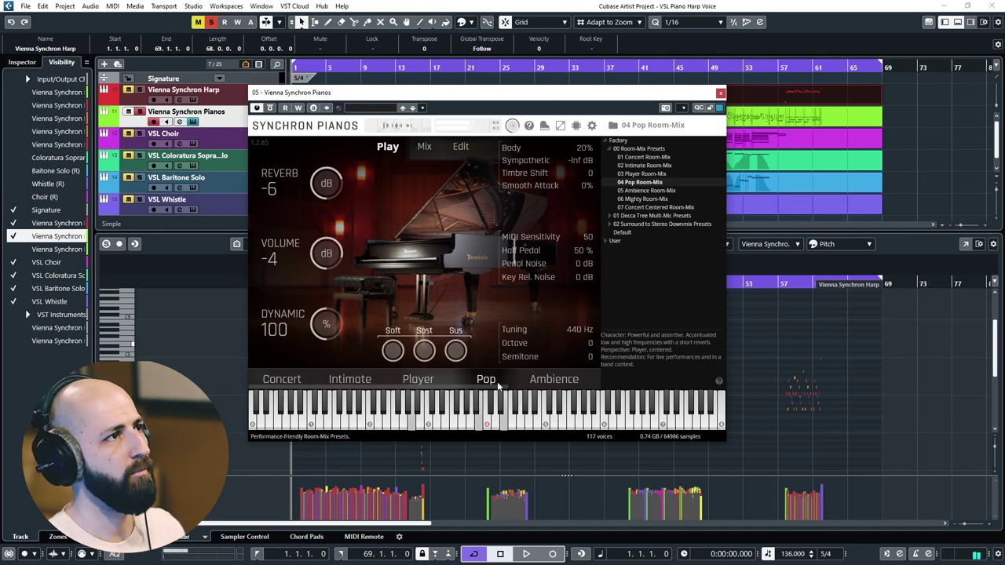
click(350, 379)
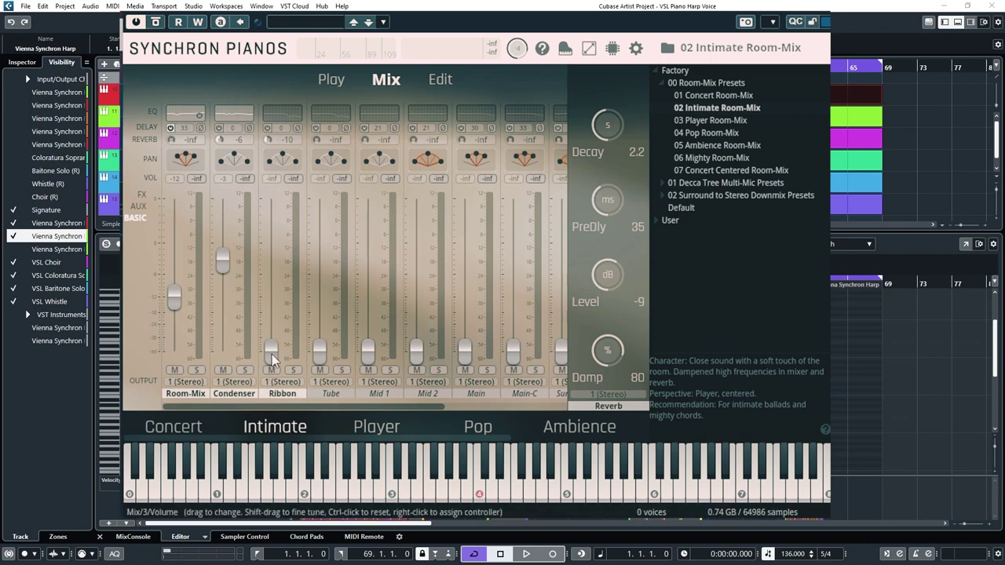
Raise the Ribbon microphone to about -3.3 dB in the Intimate mix and lower it fully again
drag(272, 355, 275, 262)
drag(275, 254, 273, 265)
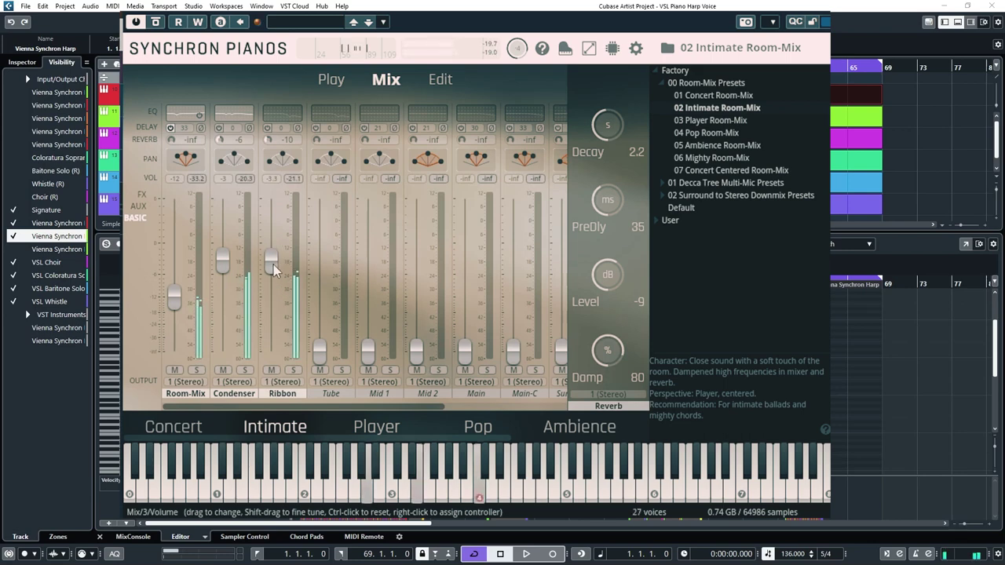
drag(273, 267, 266, 360)
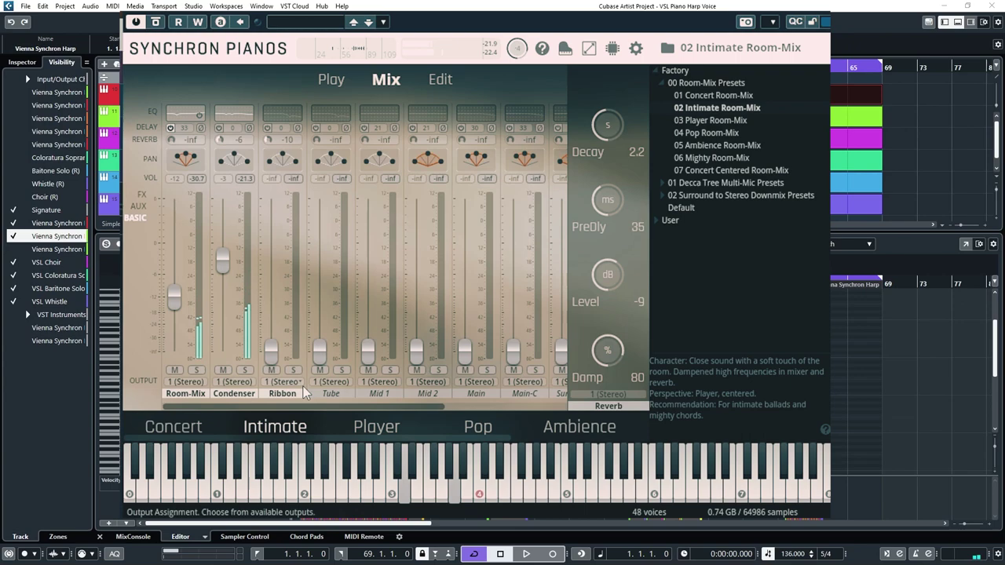
Blend in the Tube and Mid 1 microphones of the Intimate mix and disable both channels again
drag(319, 350, 320, 258)
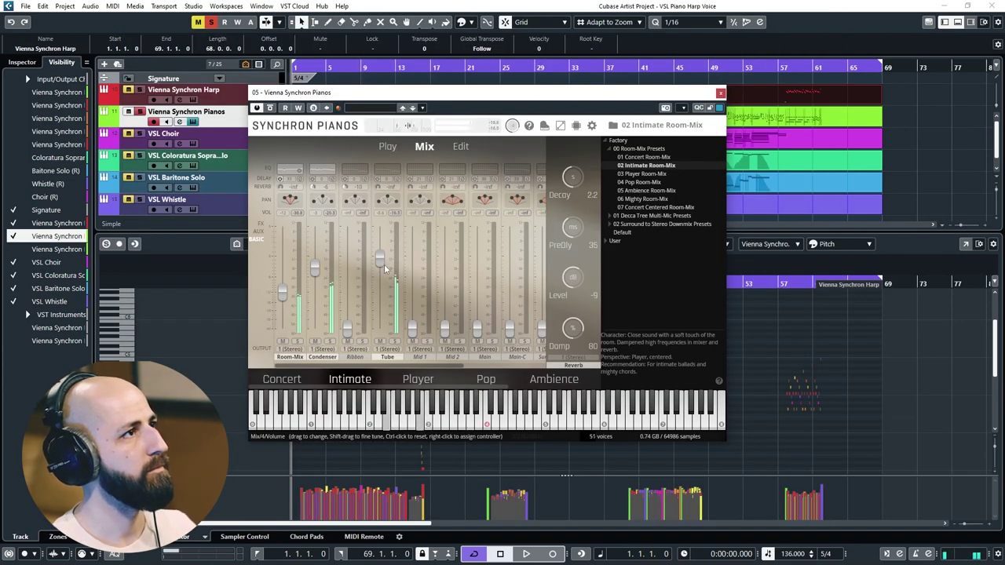
drag(416, 330, 414, 275)
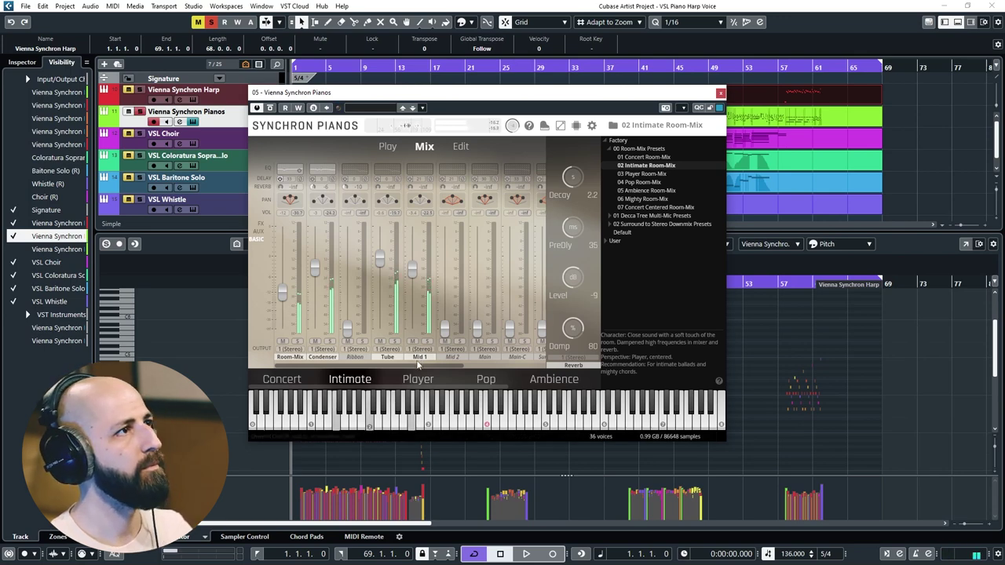
click(397, 361)
click(420, 358)
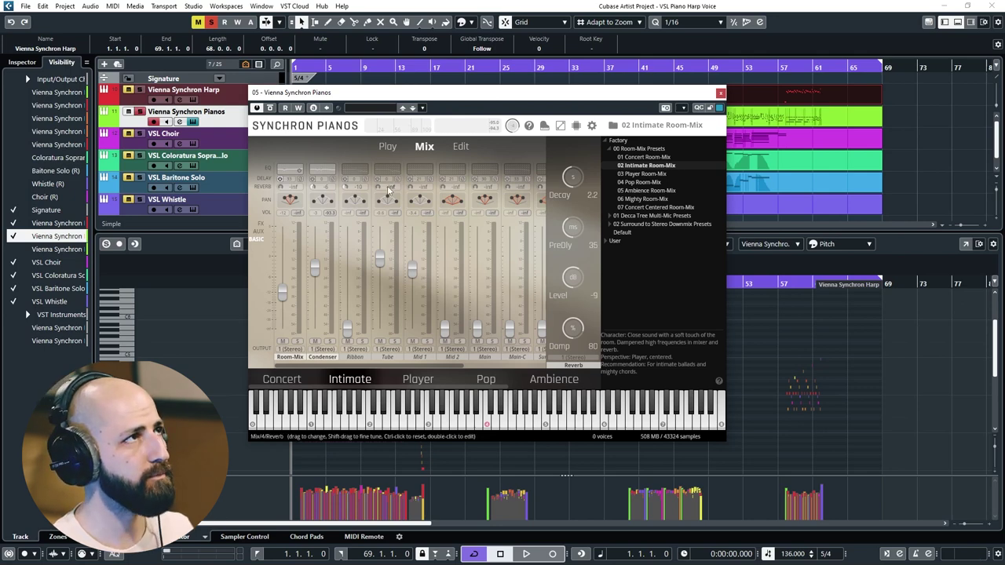
Open the Edit page of the Synchron Pianos instrument
click(460, 147)
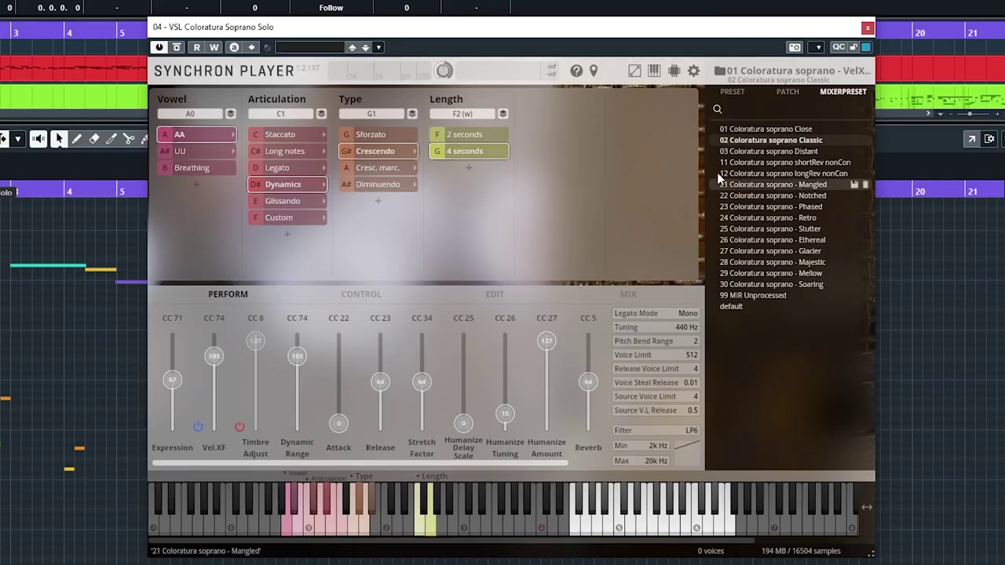
Show the preset list of the coloratura soprano in Synchron Player and look through its Control, Edit and Mix pages
click(726, 96)
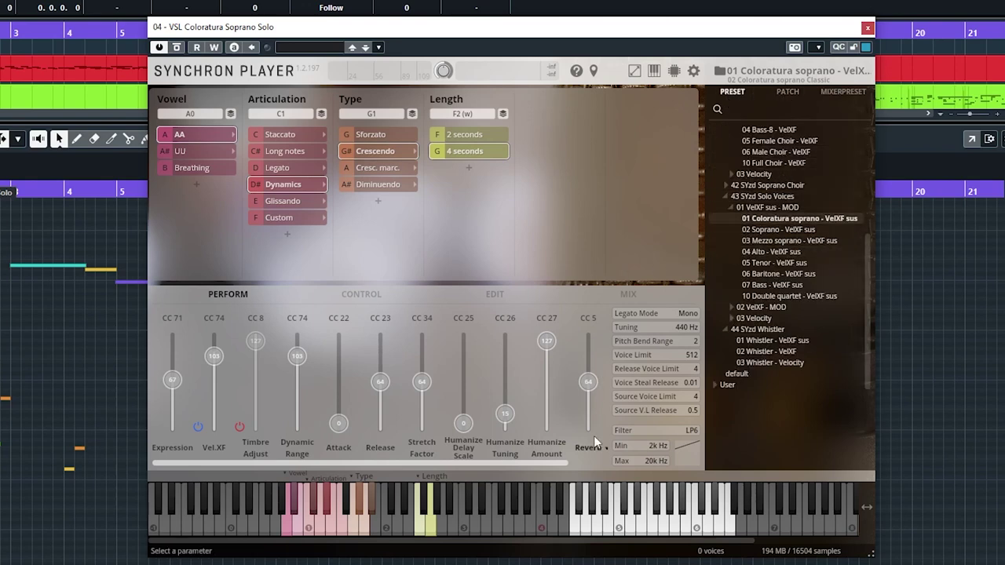
click(360, 294)
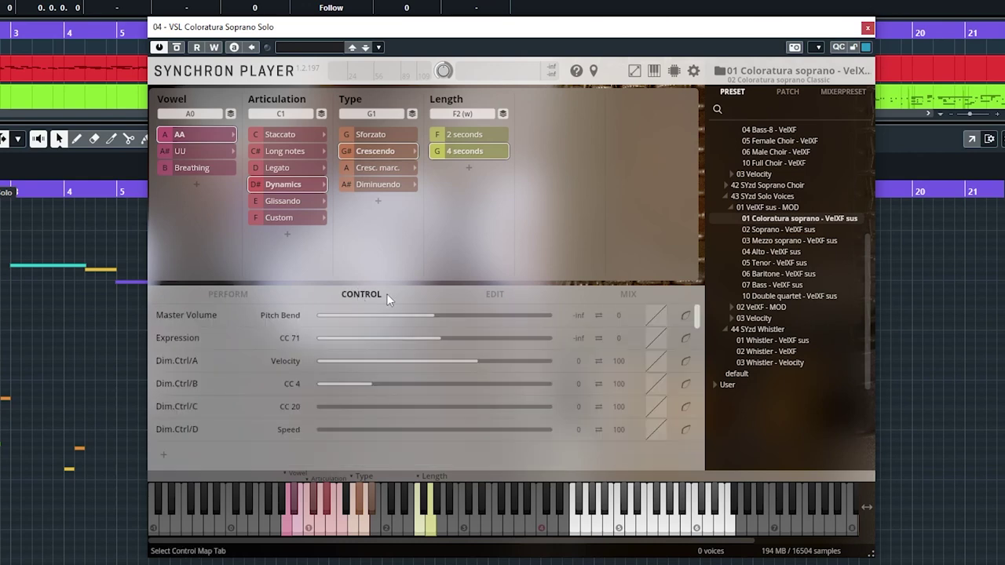
click(496, 295)
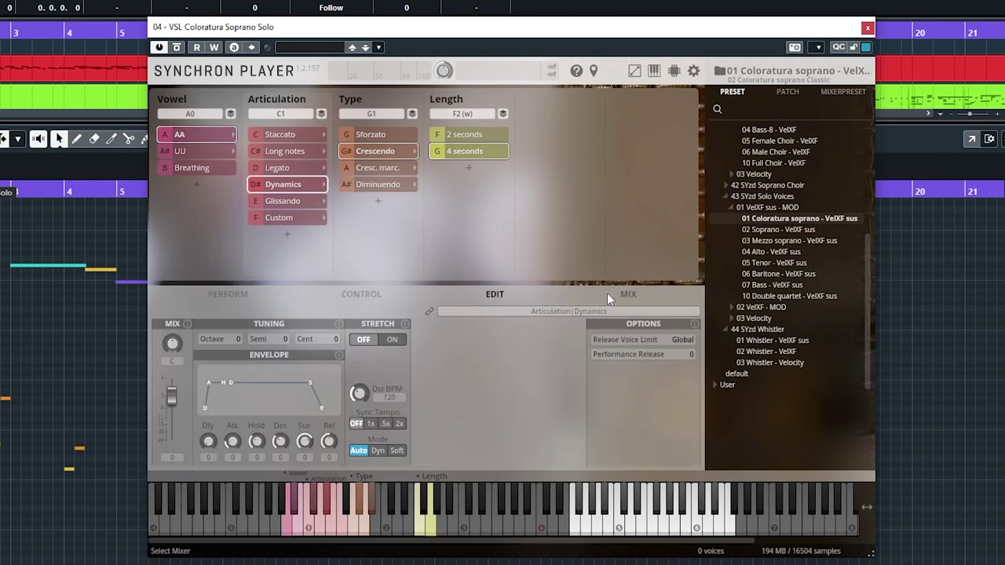
click(637, 296)
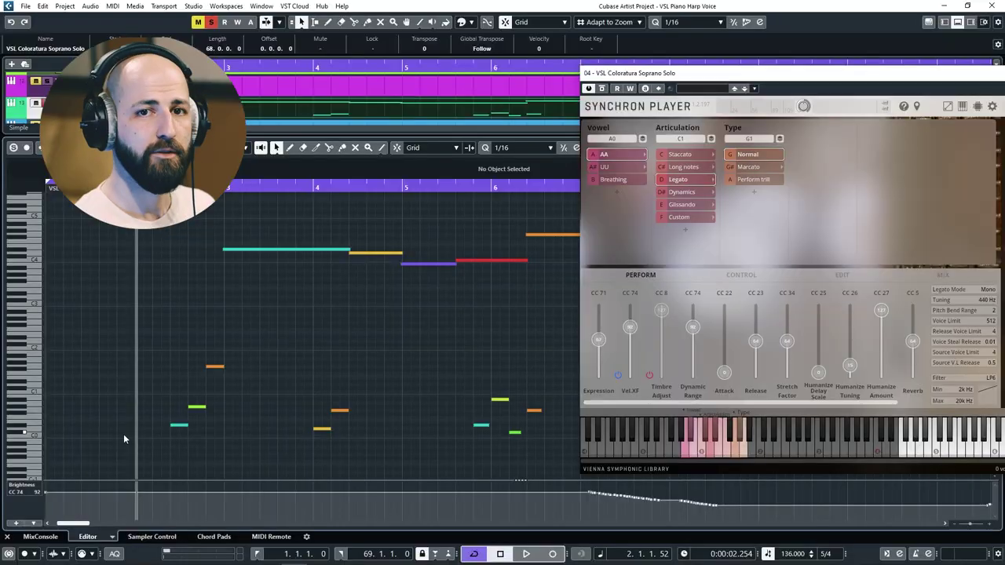
Marquee the low keyswitch notes around bars 2 and 4 of the coloratura soprano part and view the ones further along
drag(150, 446, 229, 340)
drag(319, 443, 381, 394)
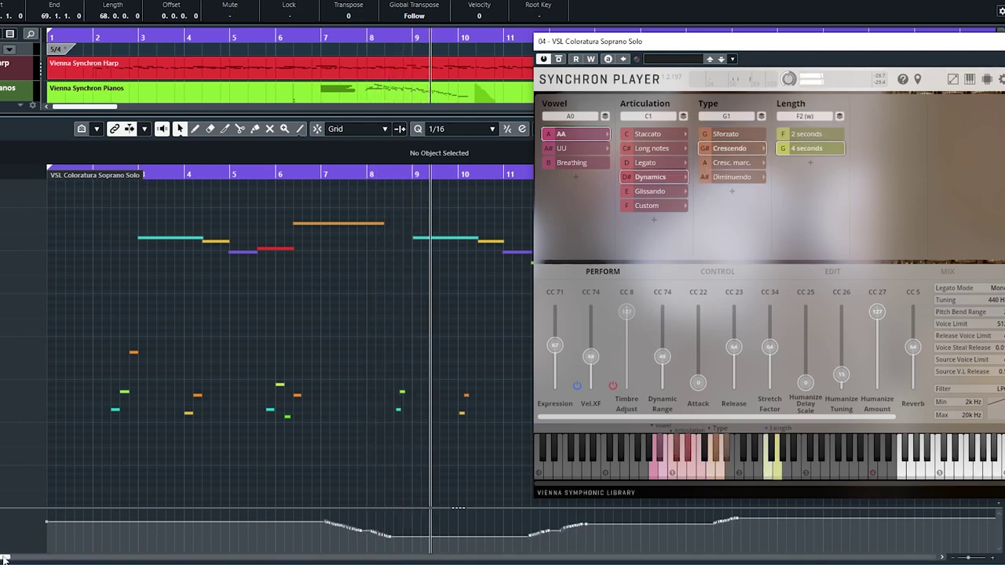
drag(7, 557, 35, 559)
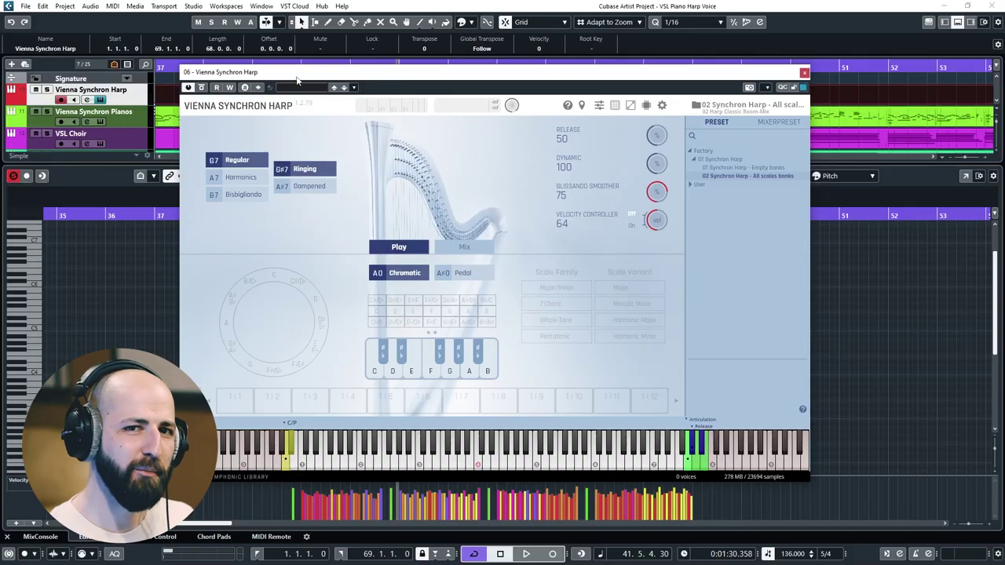
Reposition the Vienna Synchron Harp window and compare its Chromatic and Pedal modes, leaving the harp in Pedal mode
drag(296, 79, 331, 72)
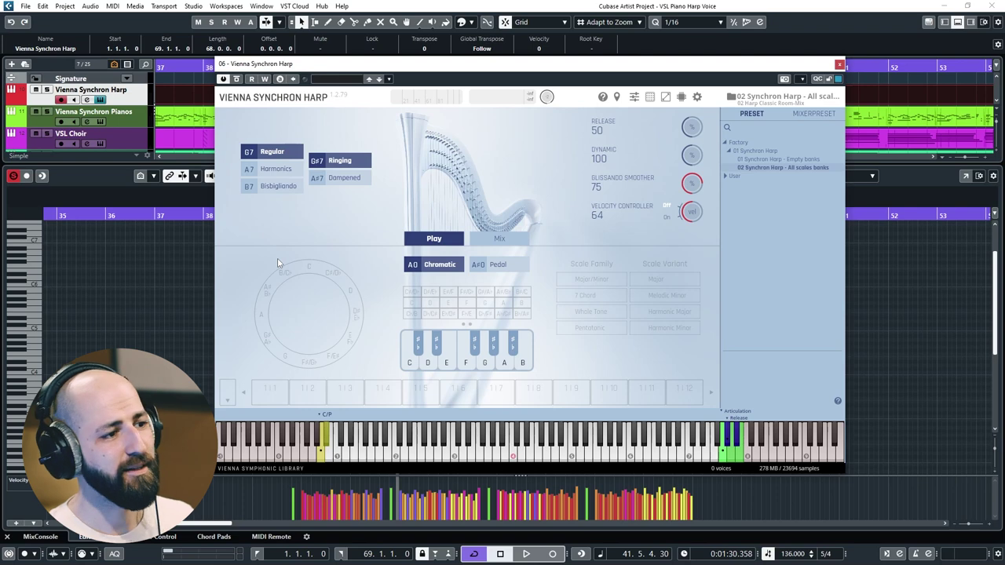
click(507, 266)
click(447, 267)
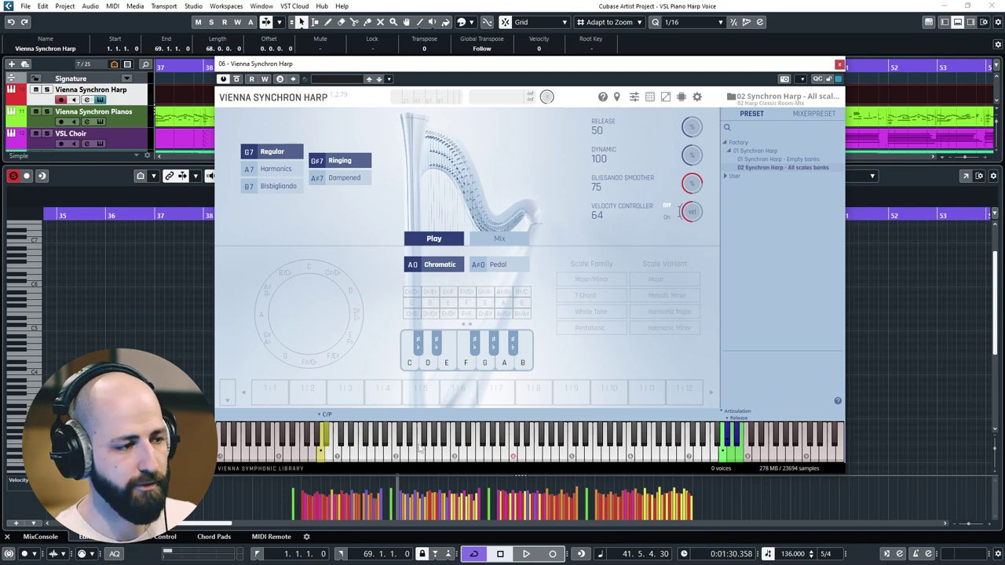
click(499, 266)
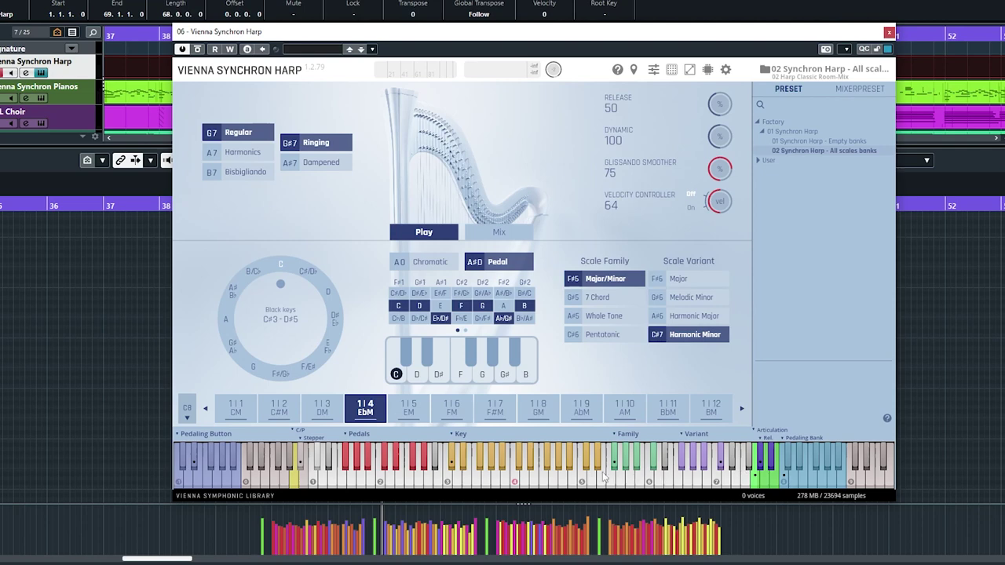
click(441, 267)
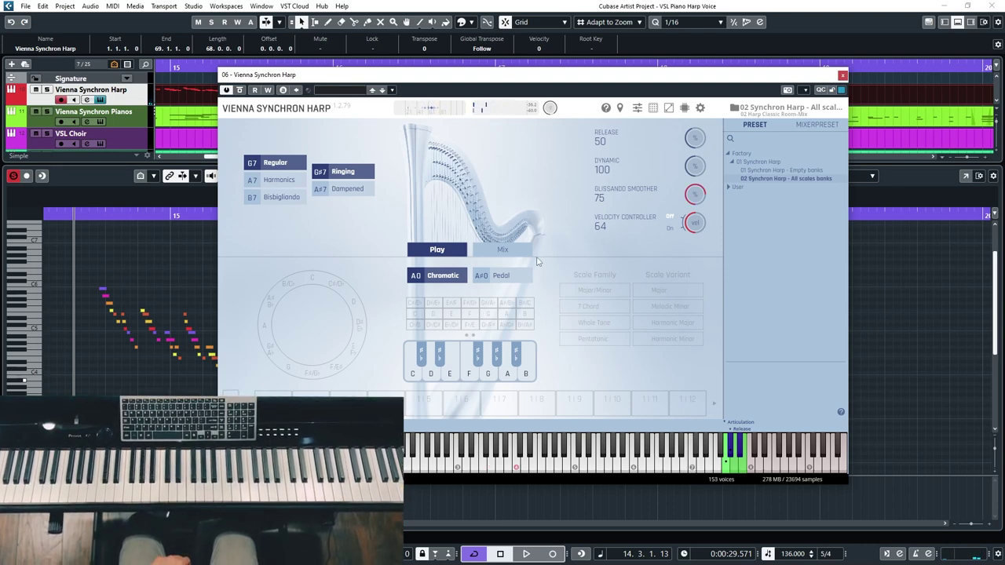
click(503, 275)
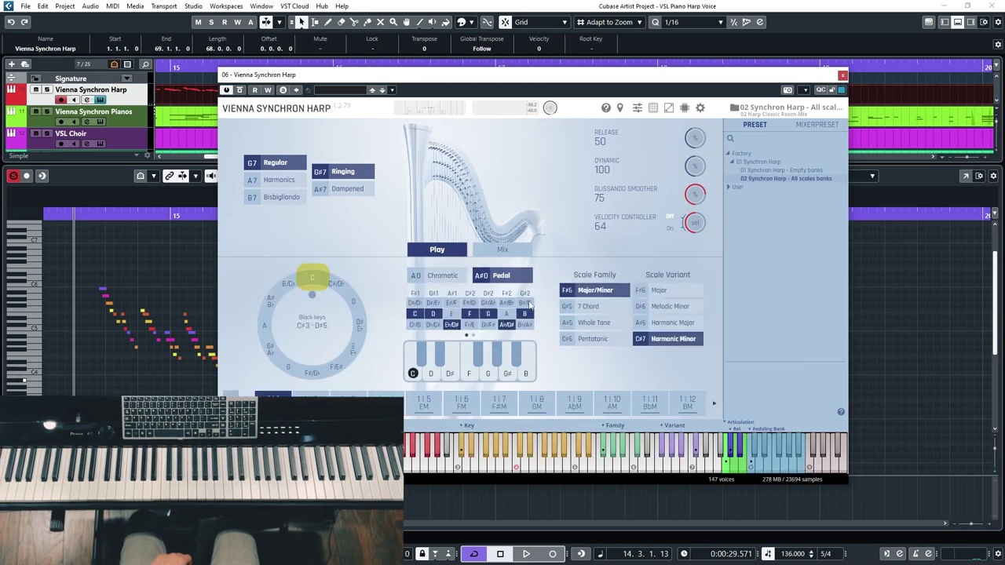